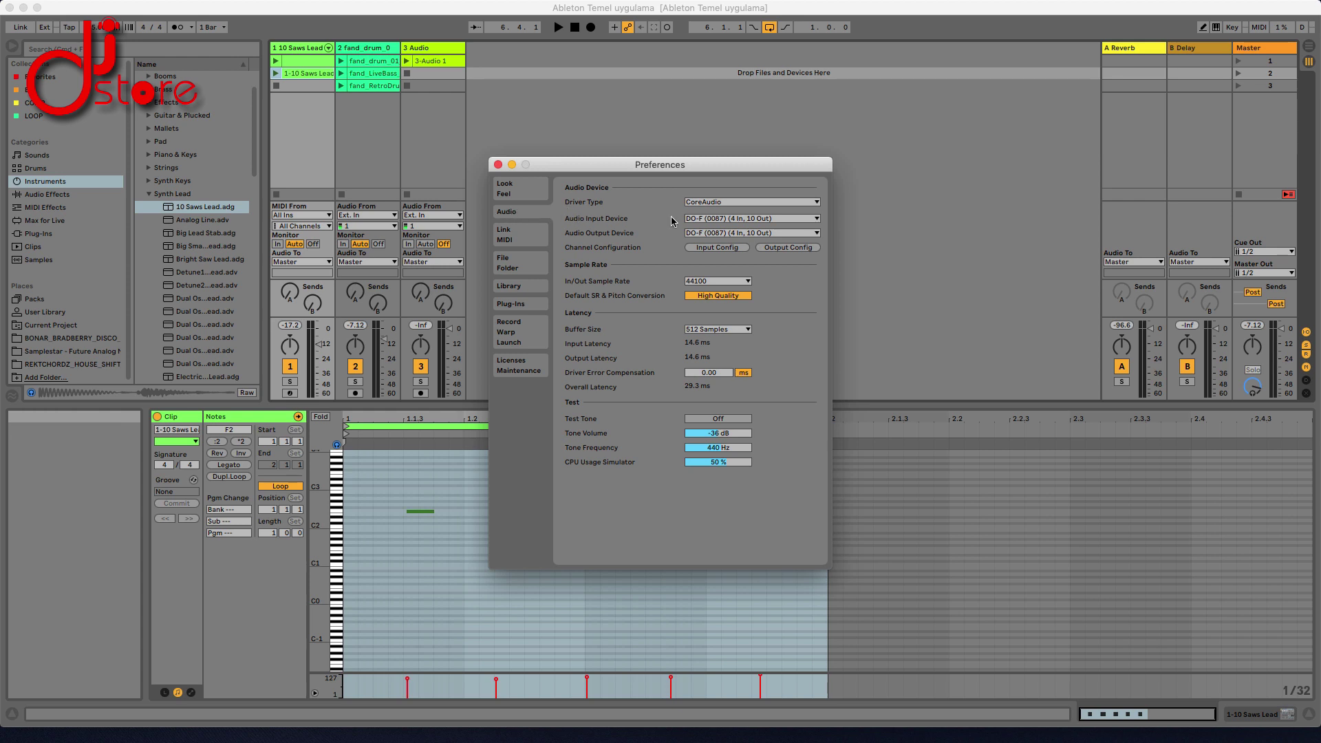
# - Review the available driver types, audio input and output devices, and the input channel configuration without changing them
pyautogui.click(728, 205)
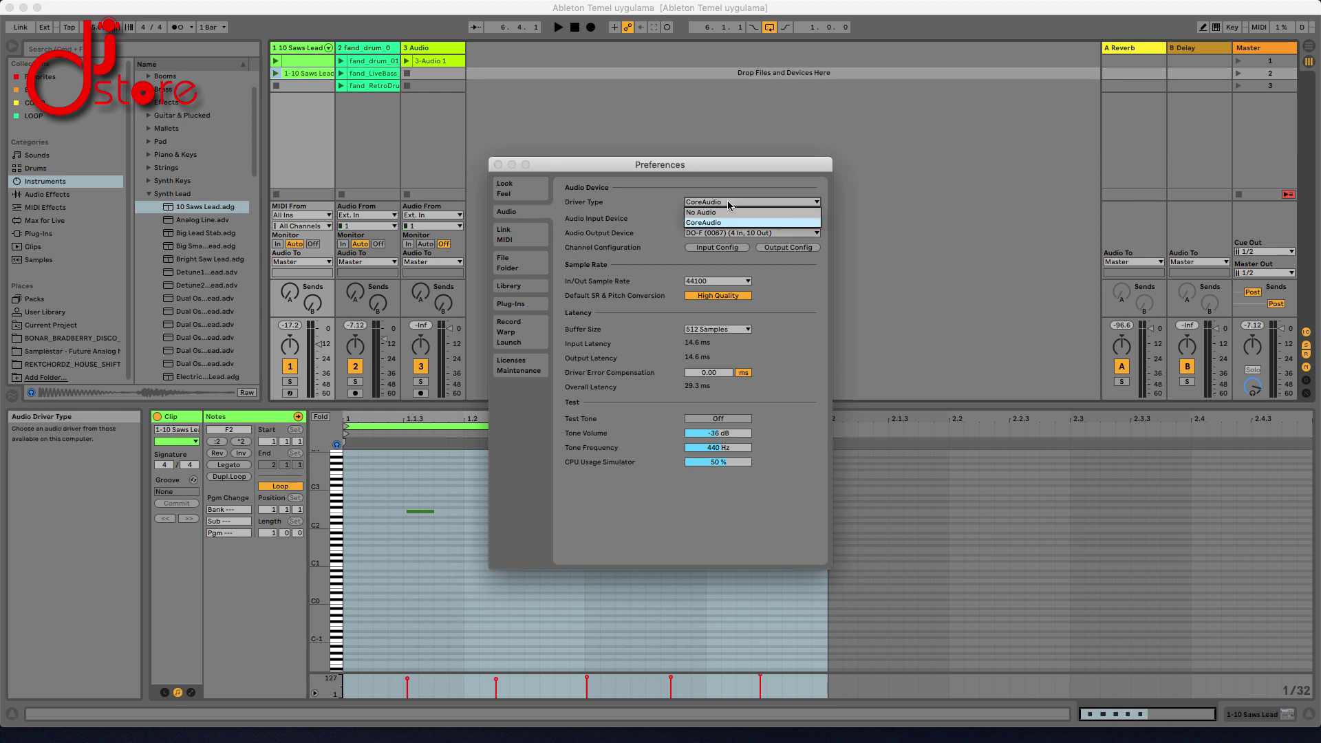
pyautogui.click(729, 204)
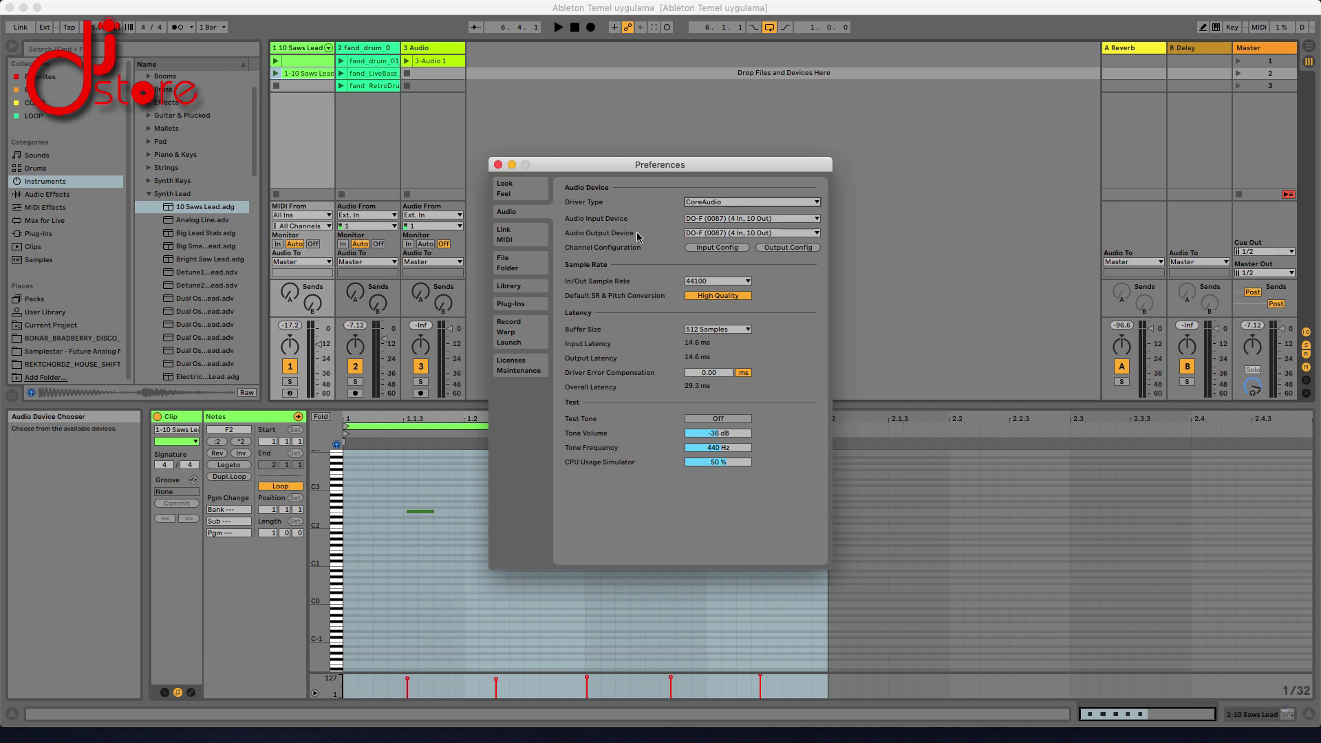
pyautogui.click(741, 219)
pyautogui.click(741, 219)
pyautogui.click(734, 235)
pyautogui.click(735, 236)
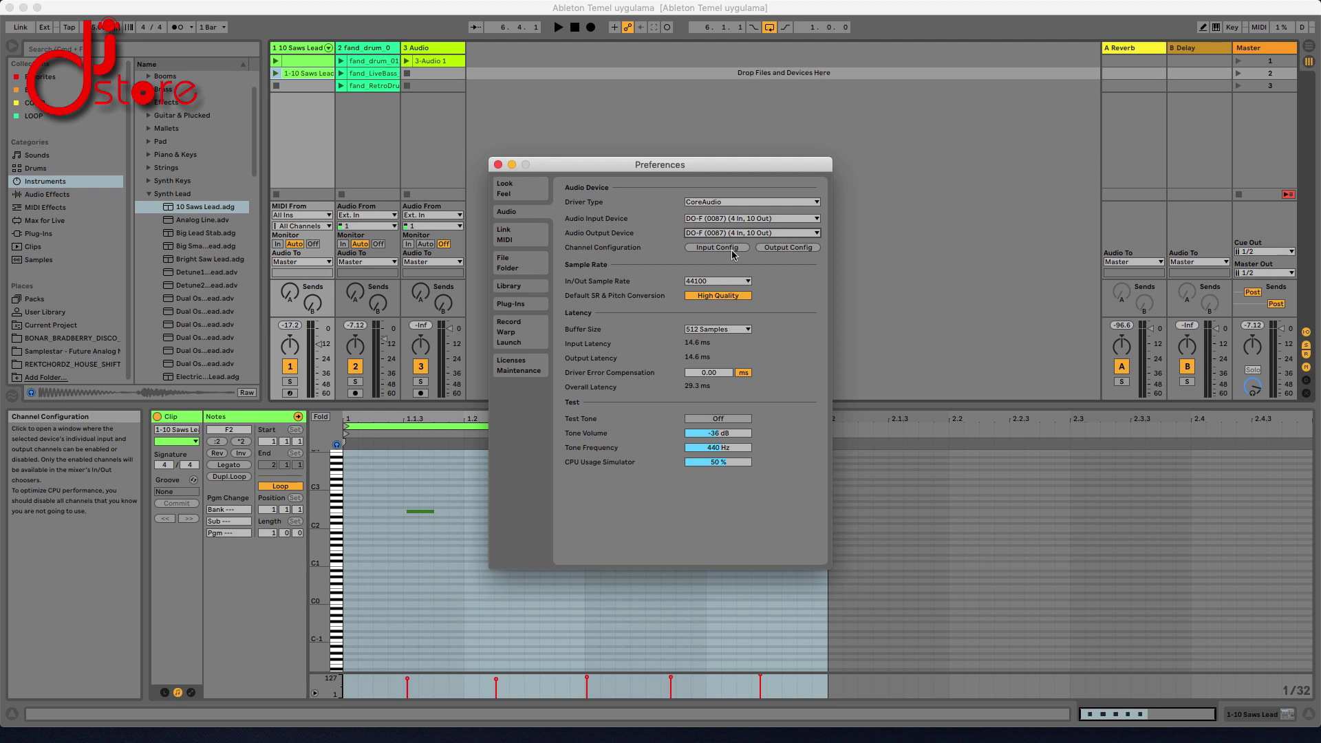
pyautogui.click(718, 247)
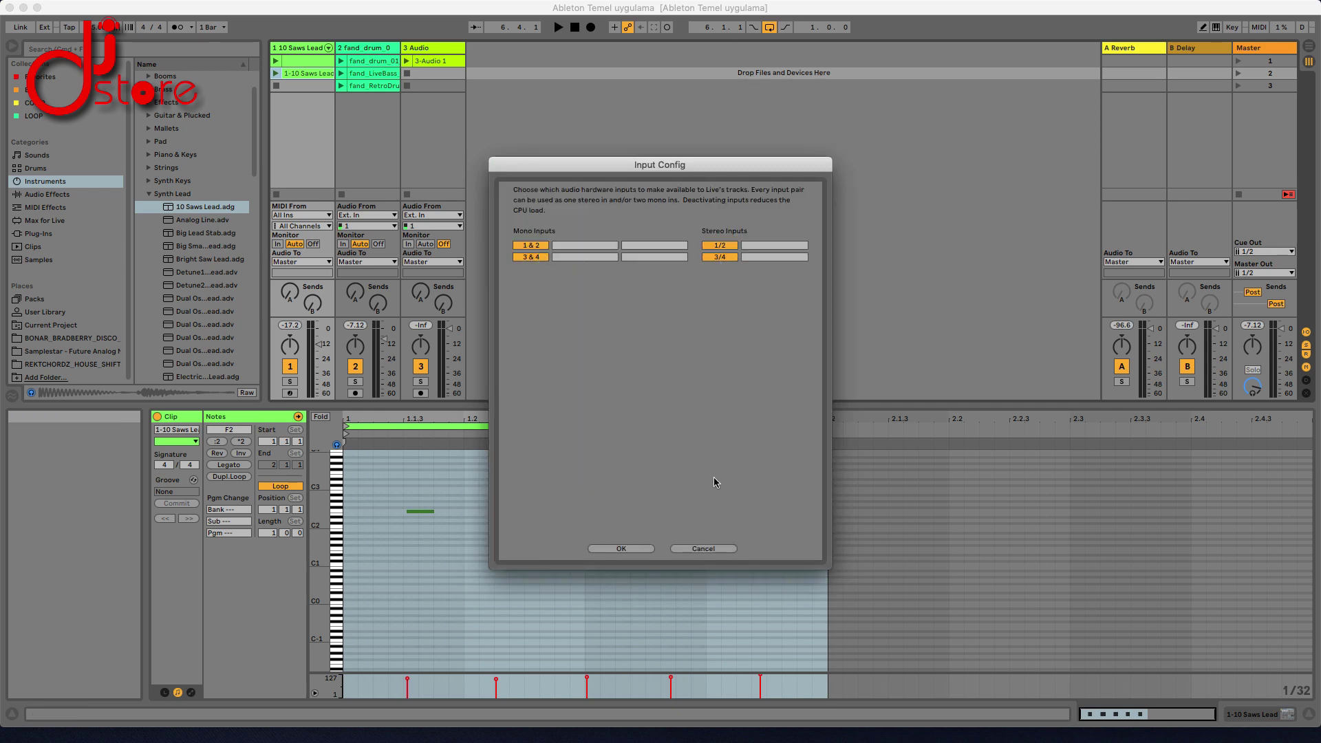
pyautogui.click(703, 549)
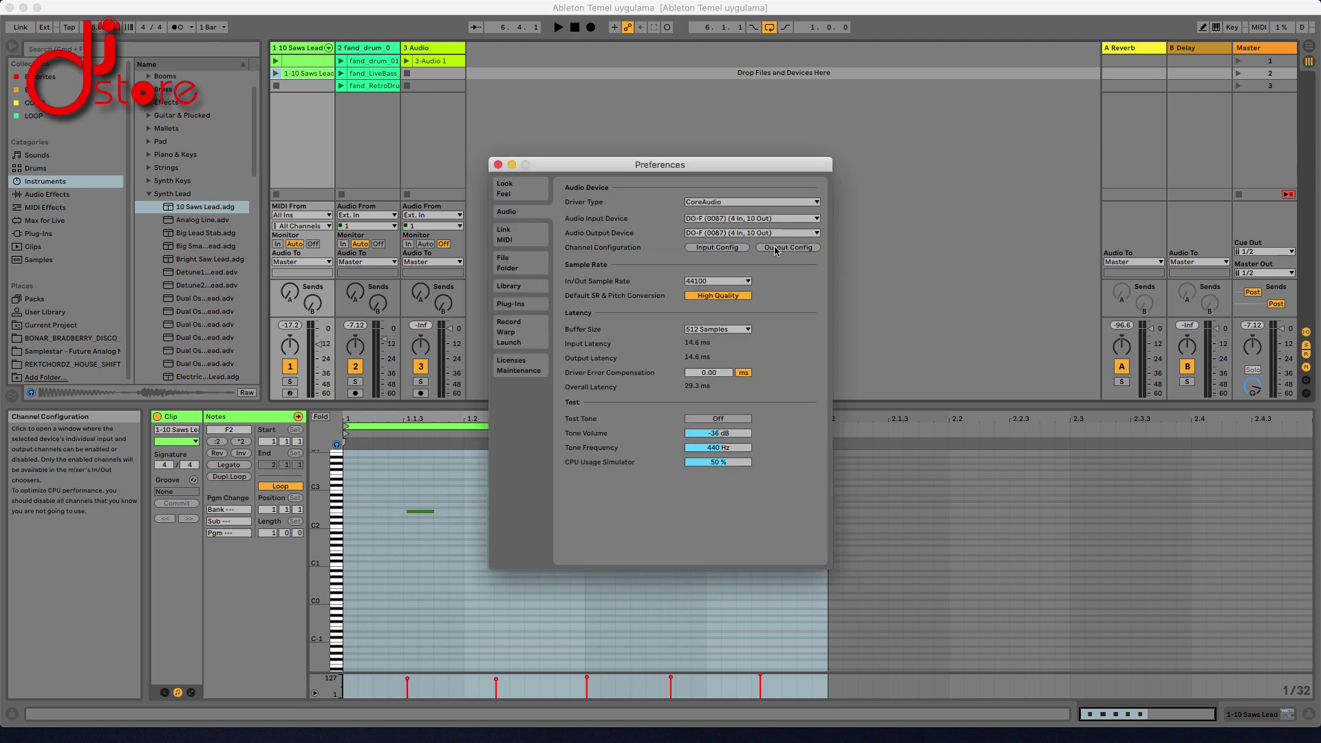
# - In the output channel configuration, toggle stereo outputs 9/10, 7/8 and 5/6 off and back on, and accept the dialog
pyautogui.click(773, 246)
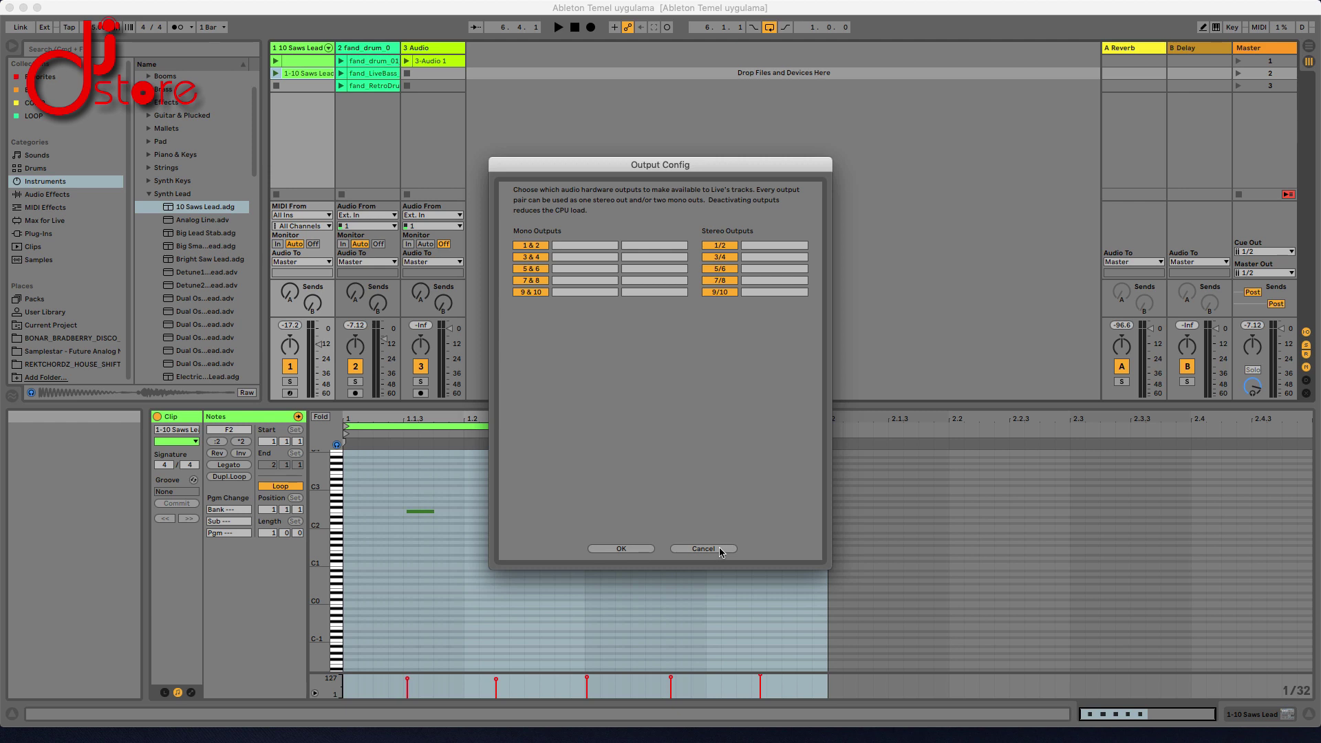
pyautogui.click(725, 293)
pyautogui.click(729, 281)
pyautogui.click(732, 269)
pyautogui.click(729, 269)
pyautogui.click(727, 281)
pyautogui.click(726, 293)
pyautogui.click(630, 548)
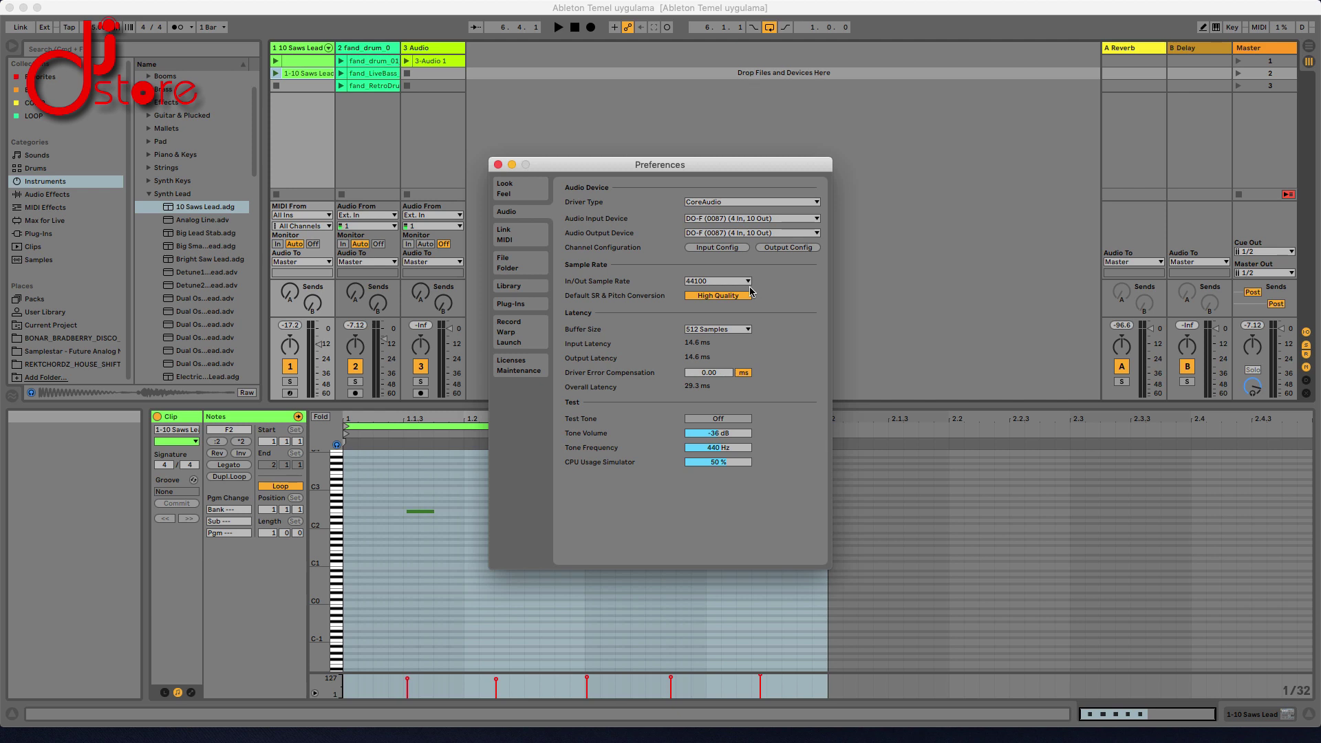
# - Review the available In/Out Sample Rate options, keeping 44100 selected
pyautogui.click(723, 280)
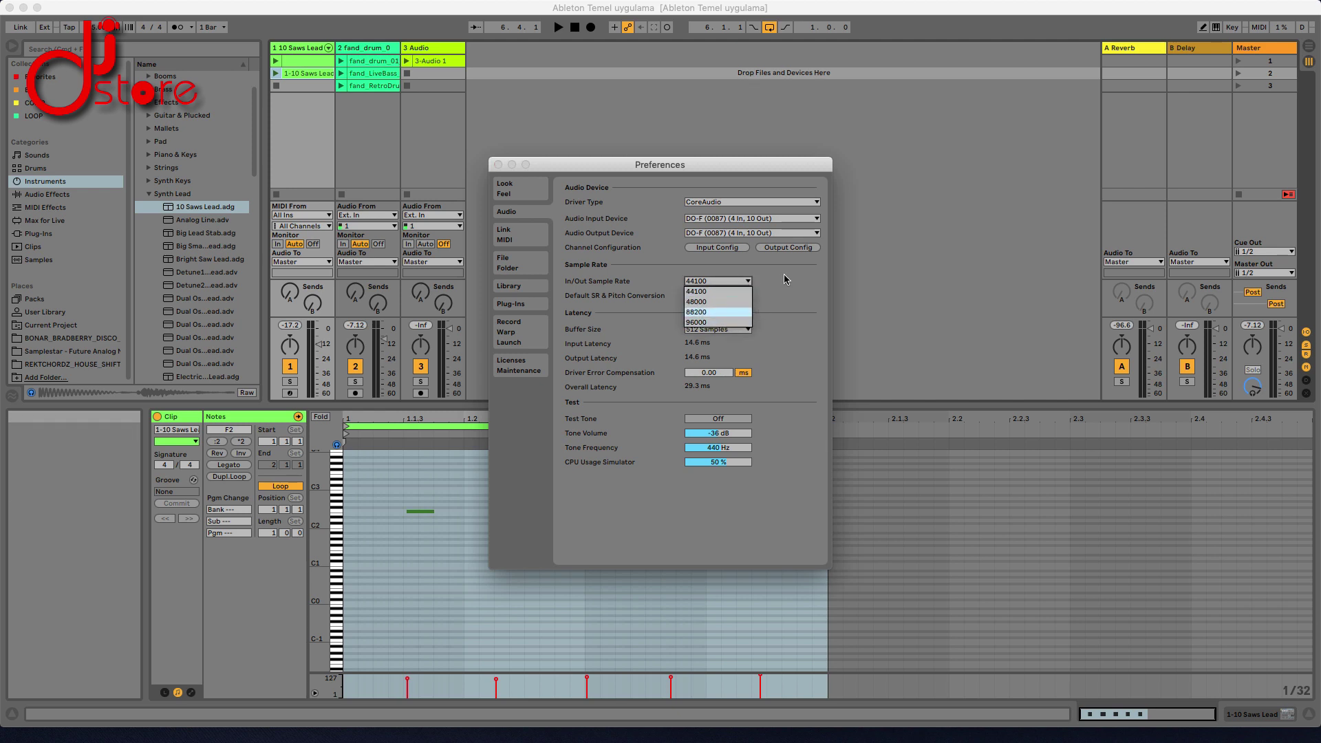
pyautogui.click(711, 292)
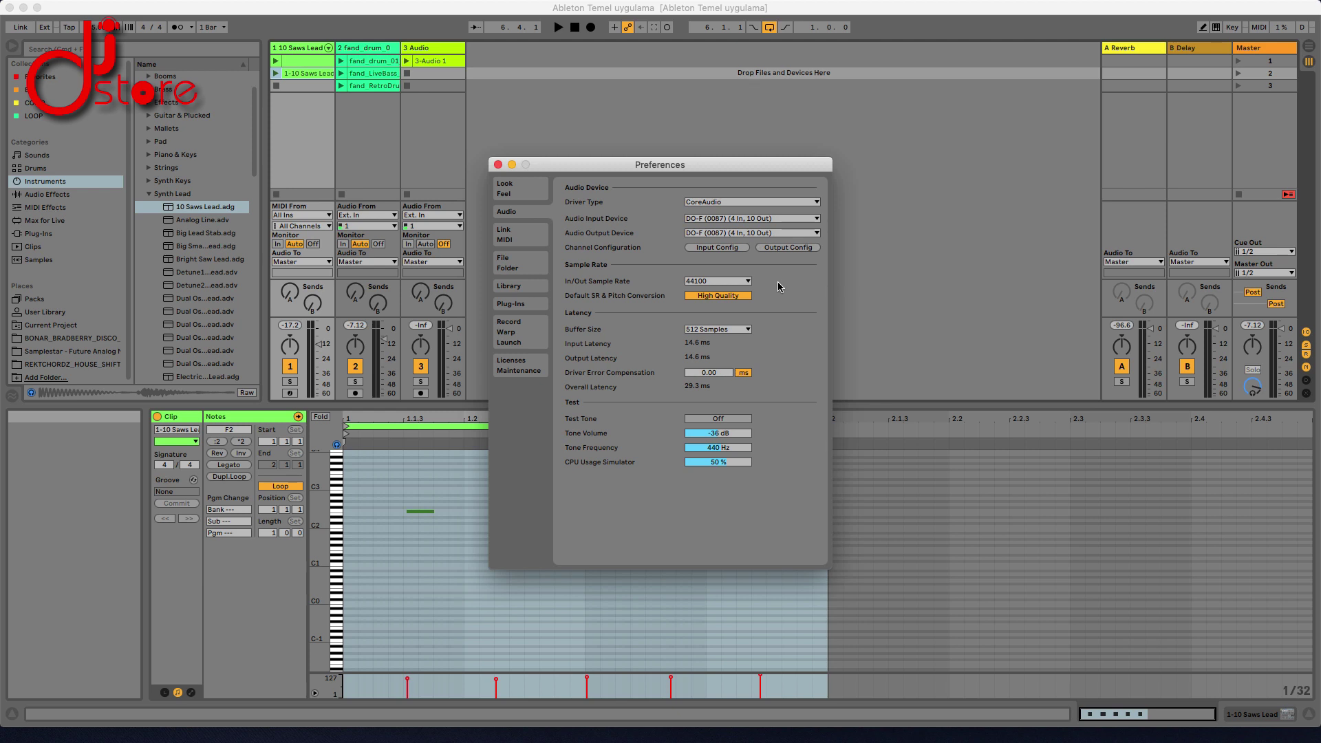
pyautogui.click(734, 282)
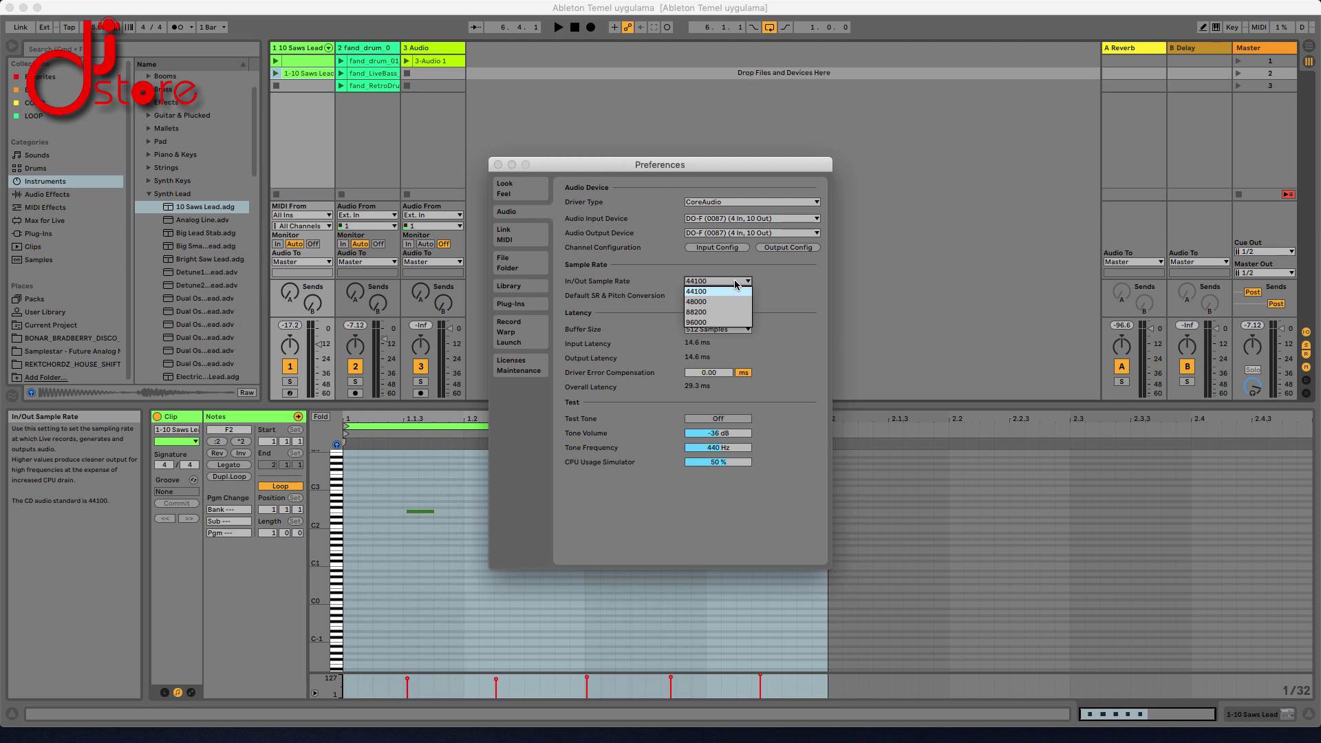
pyautogui.click(735, 285)
pyautogui.click(734, 284)
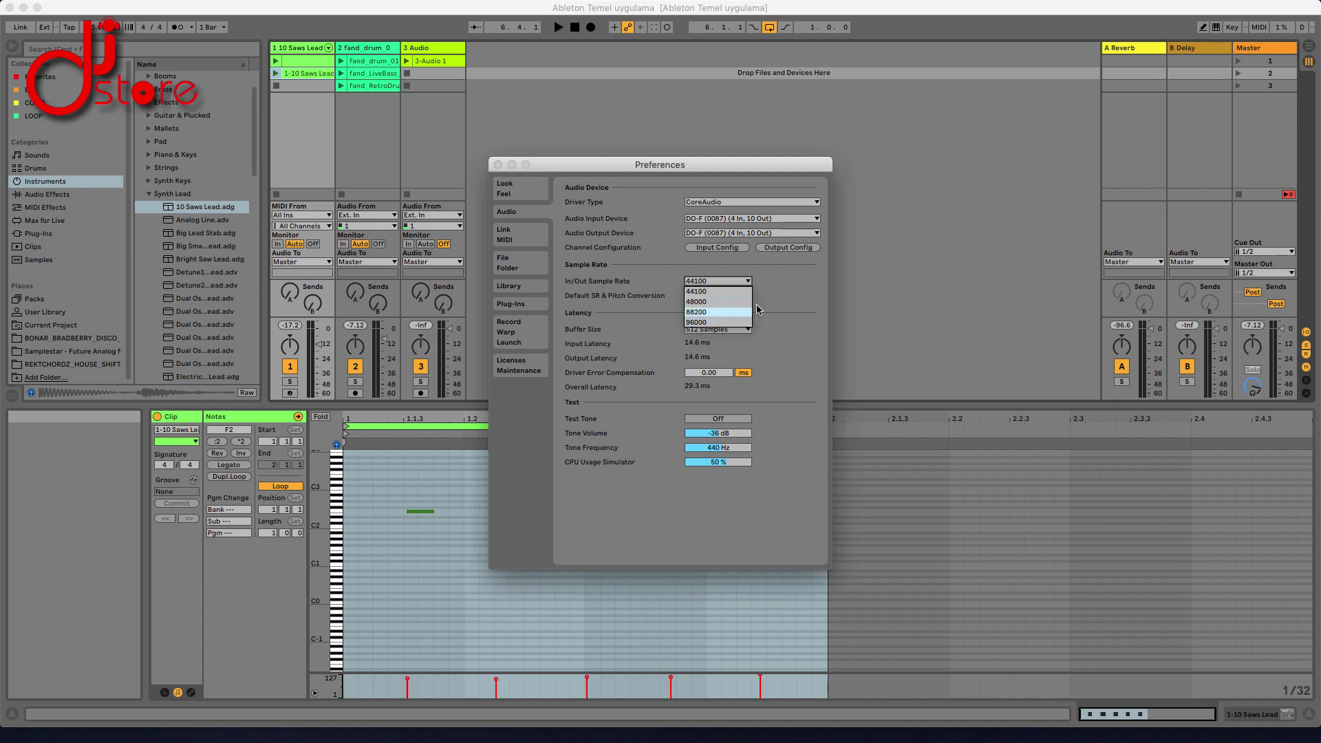
pyautogui.click(781, 283)
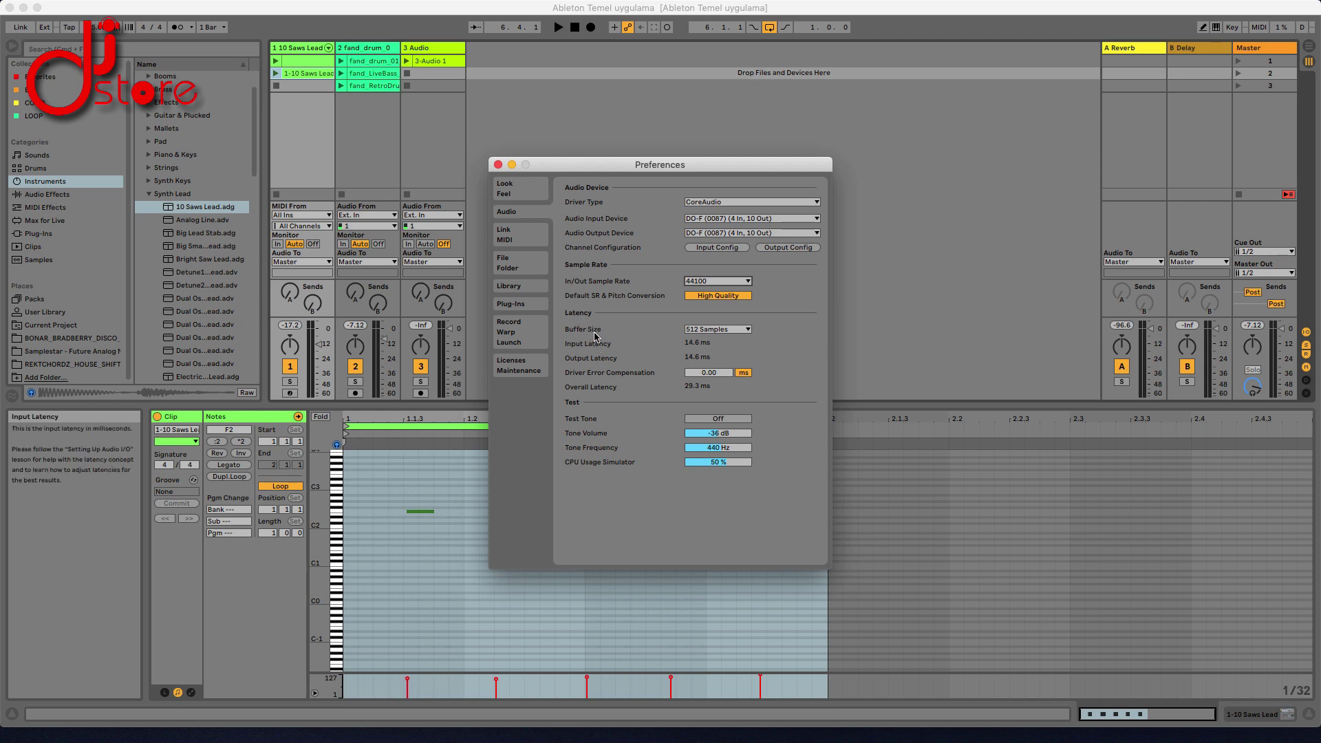
# - Try a buffer size of 128 Samples and return it to 512 Samples to compare the latency values
pyautogui.click(726, 331)
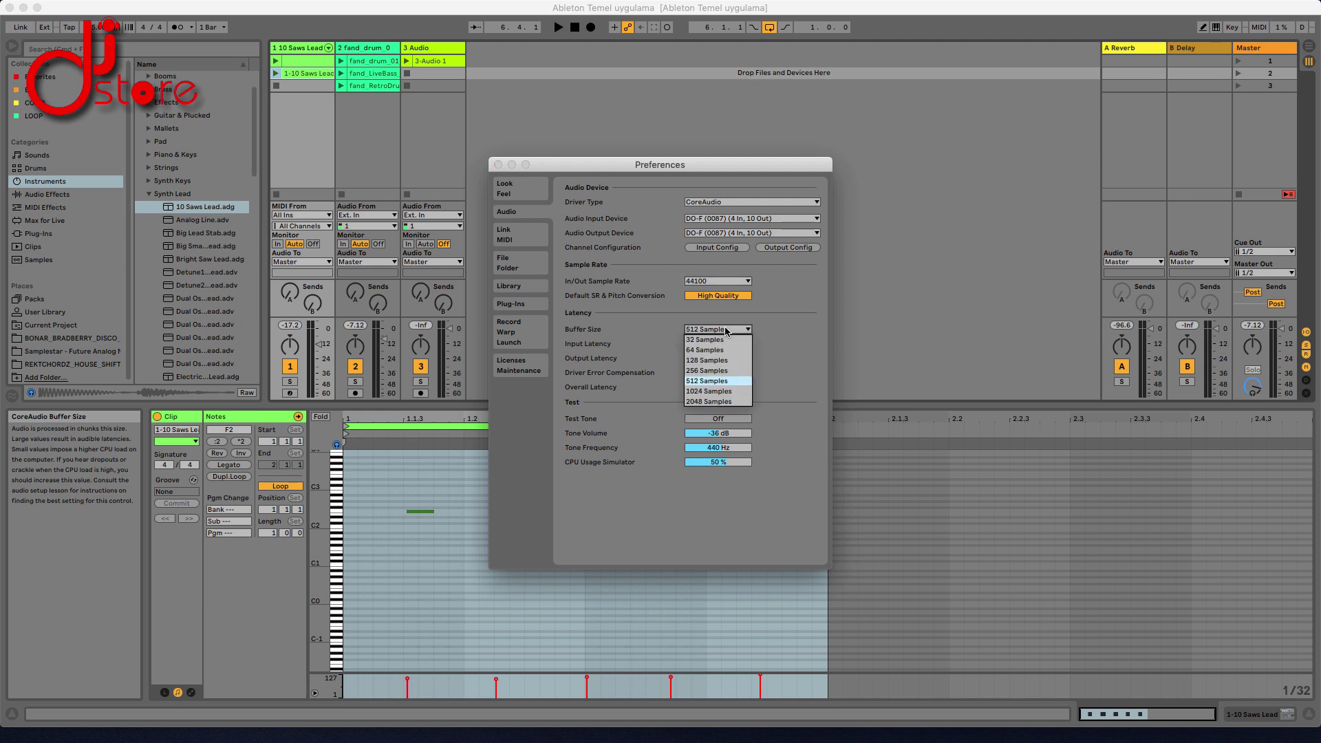
pyautogui.click(721, 382)
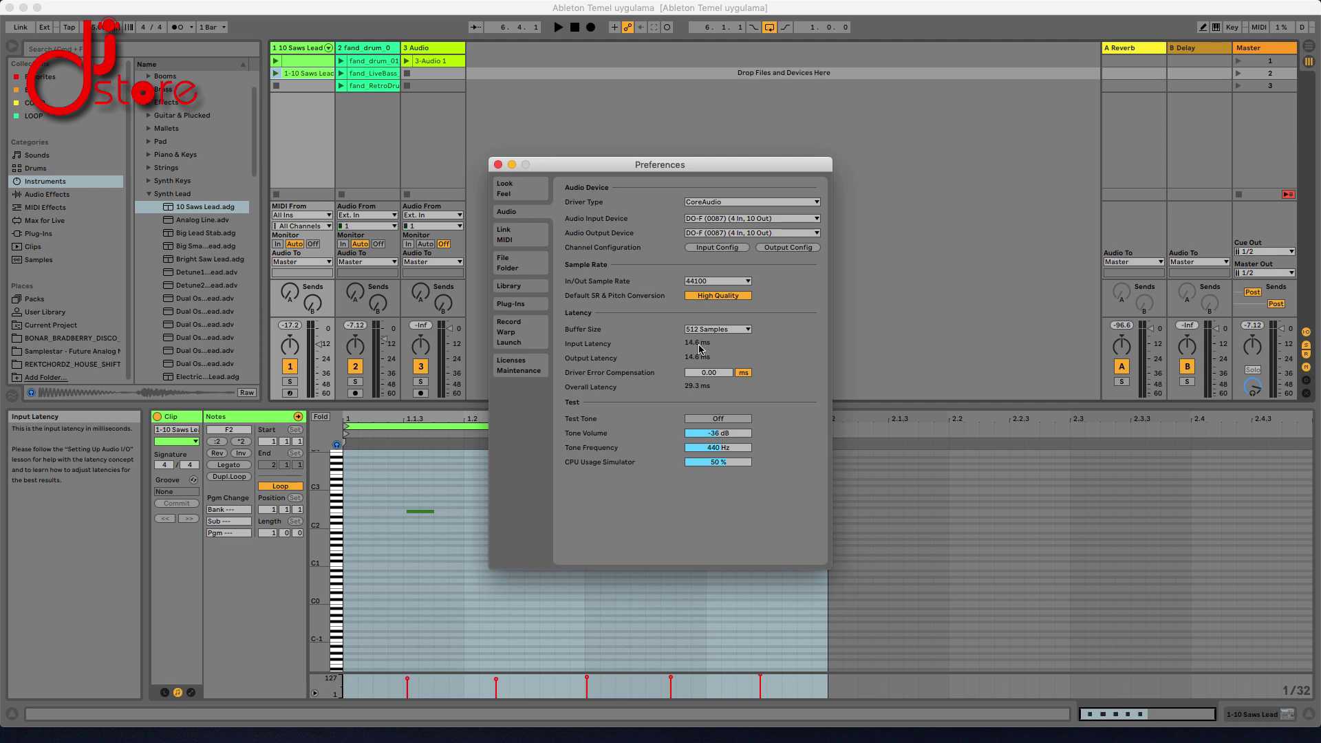
pyautogui.click(715, 330)
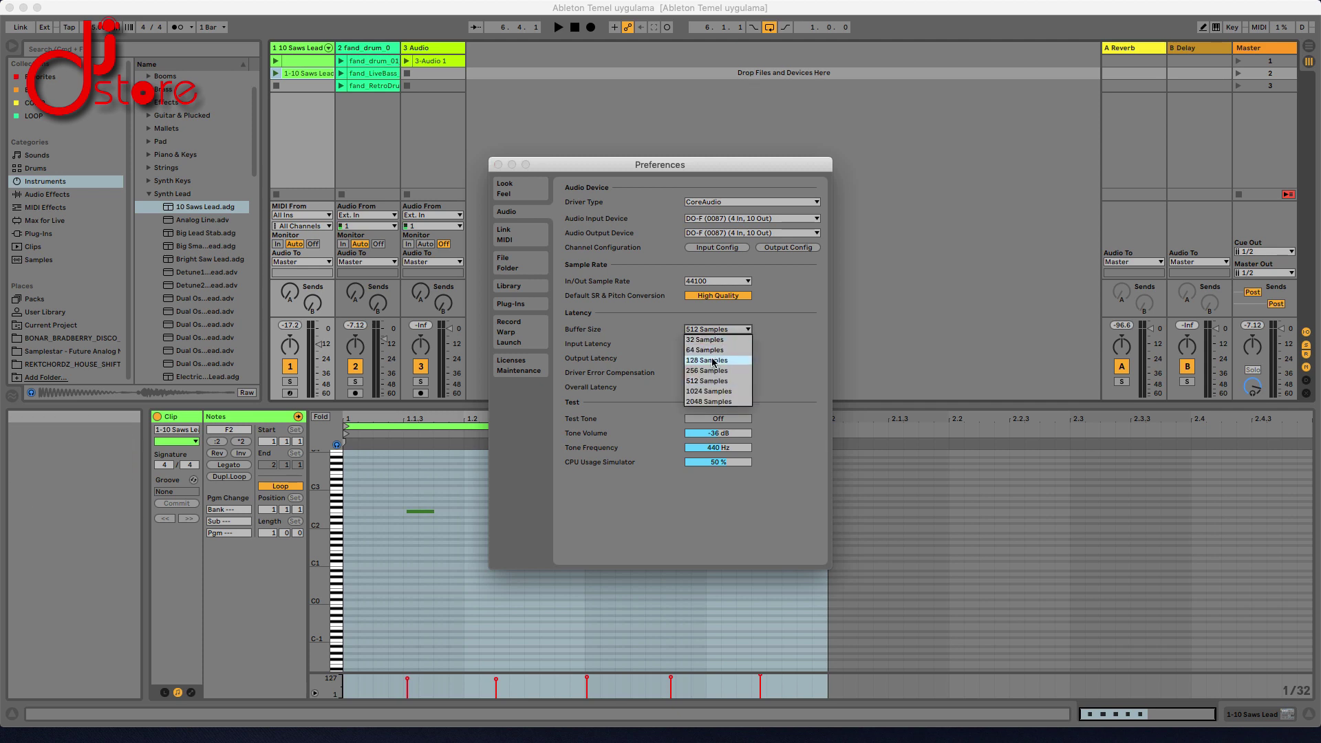
pyautogui.click(713, 360)
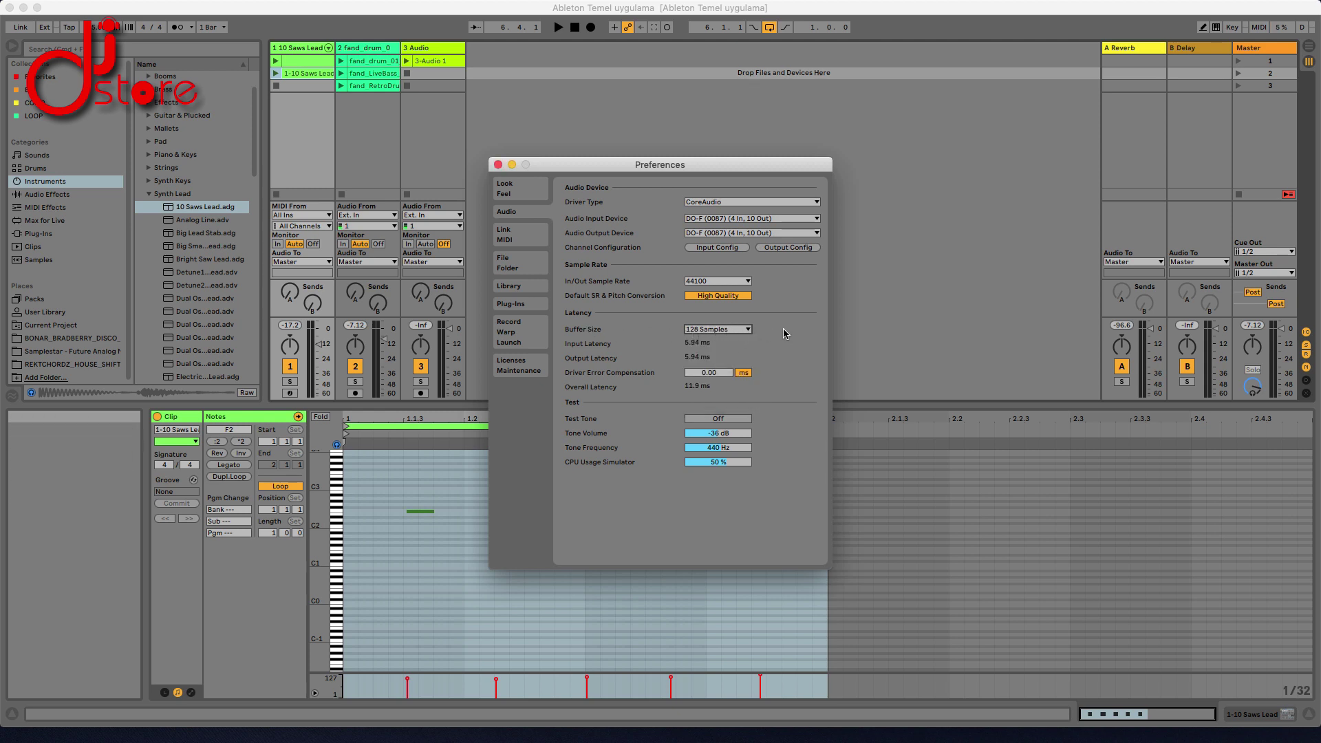
pyautogui.click(734, 332)
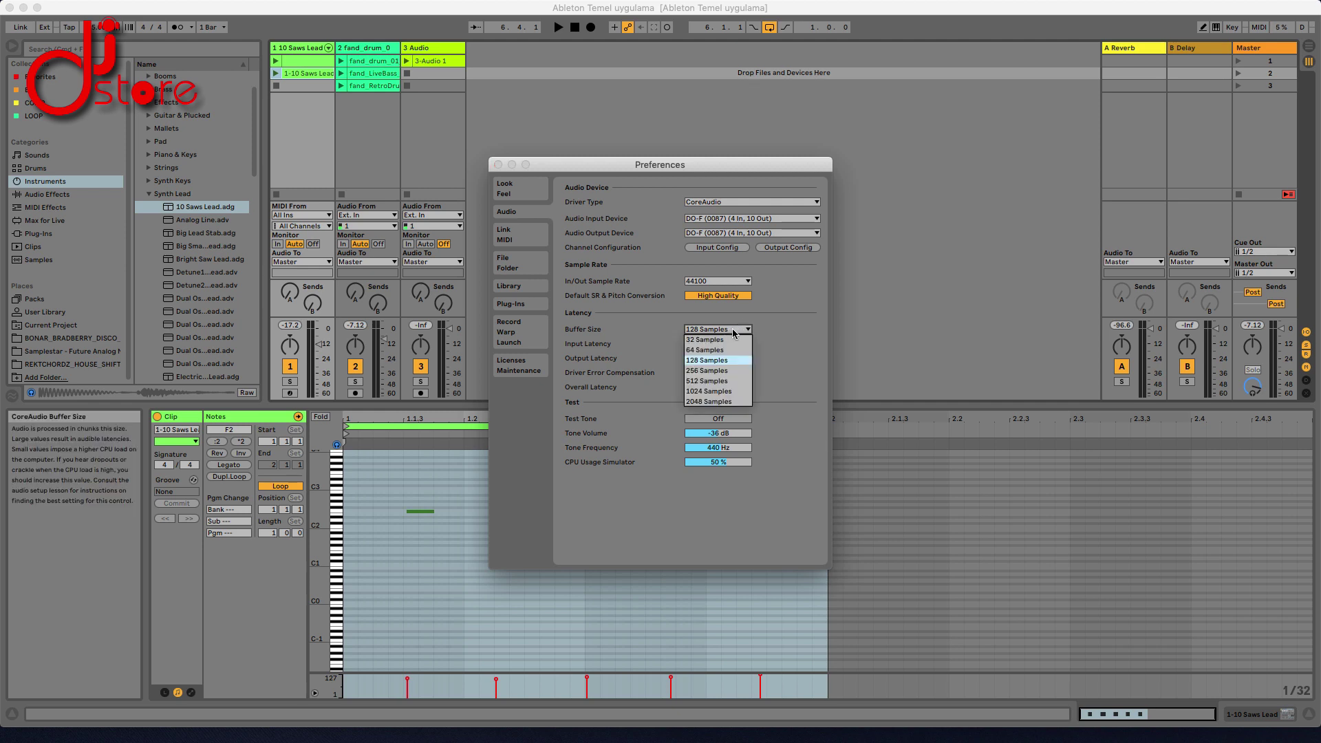
pyautogui.click(722, 380)
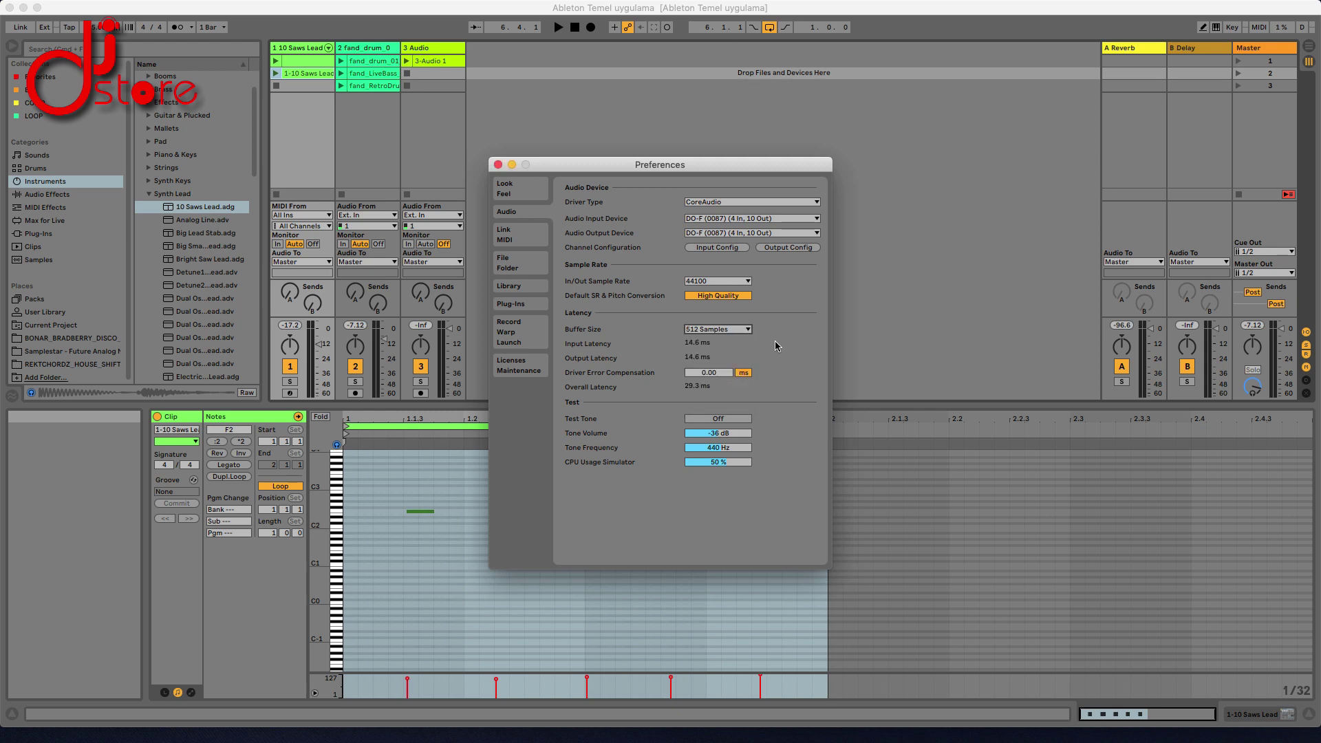
pyautogui.click(741, 332)
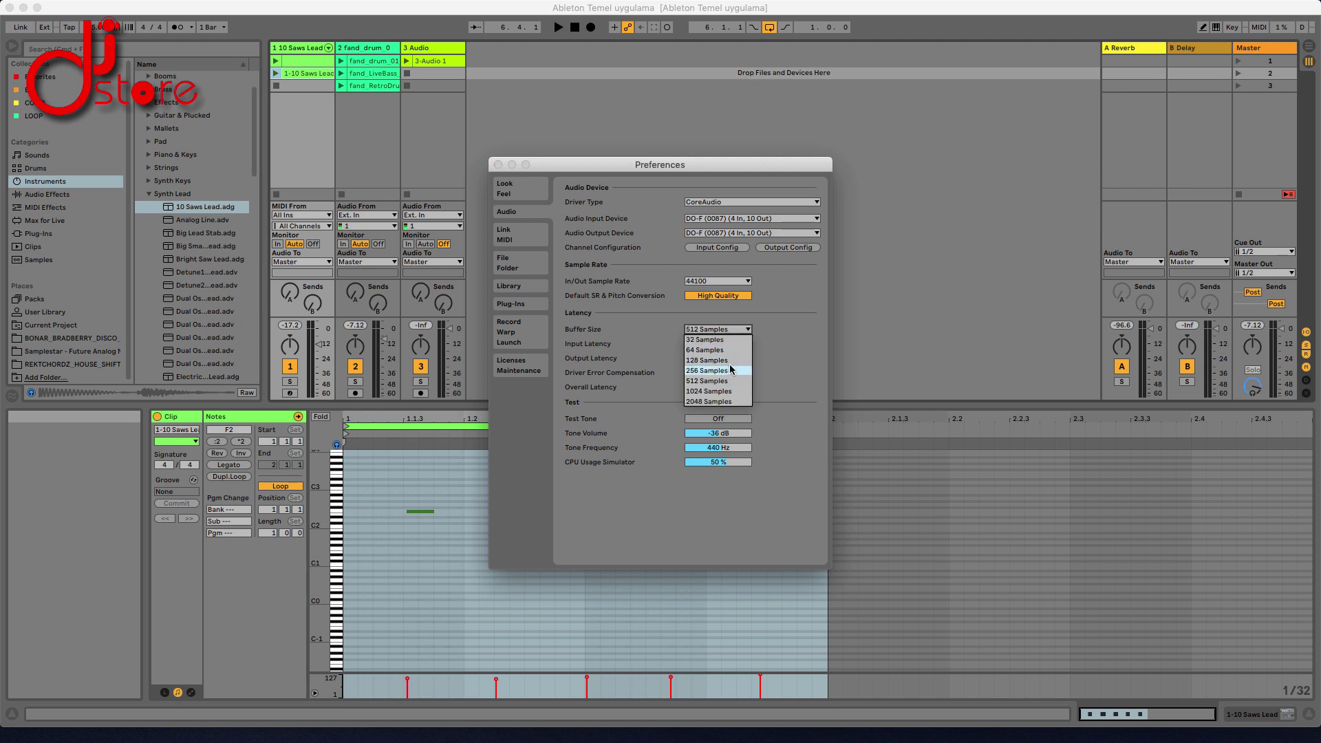
pyautogui.click(782, 350)
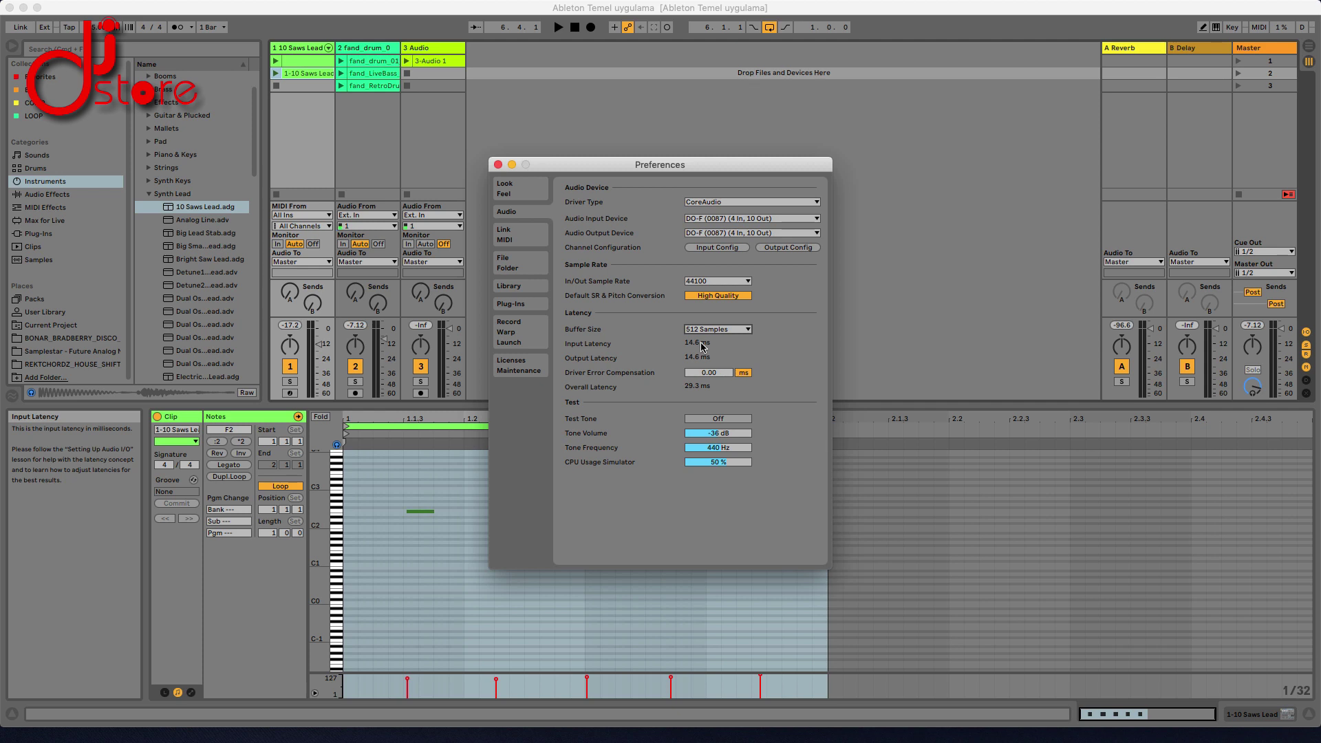
# - Lower the buffer size to 128 Samples once more and restore 512 Samples
pyautogui.click(717, 330)
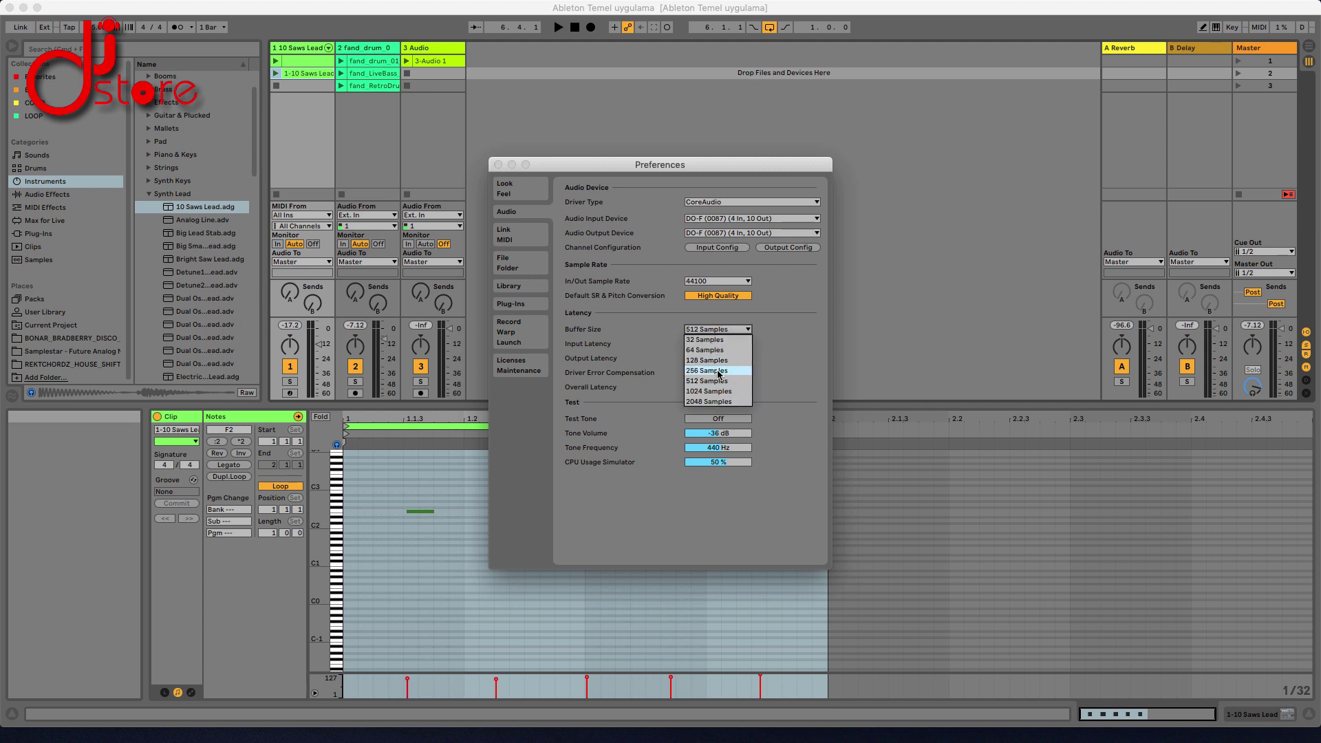
pyautogui.click(712, 360)
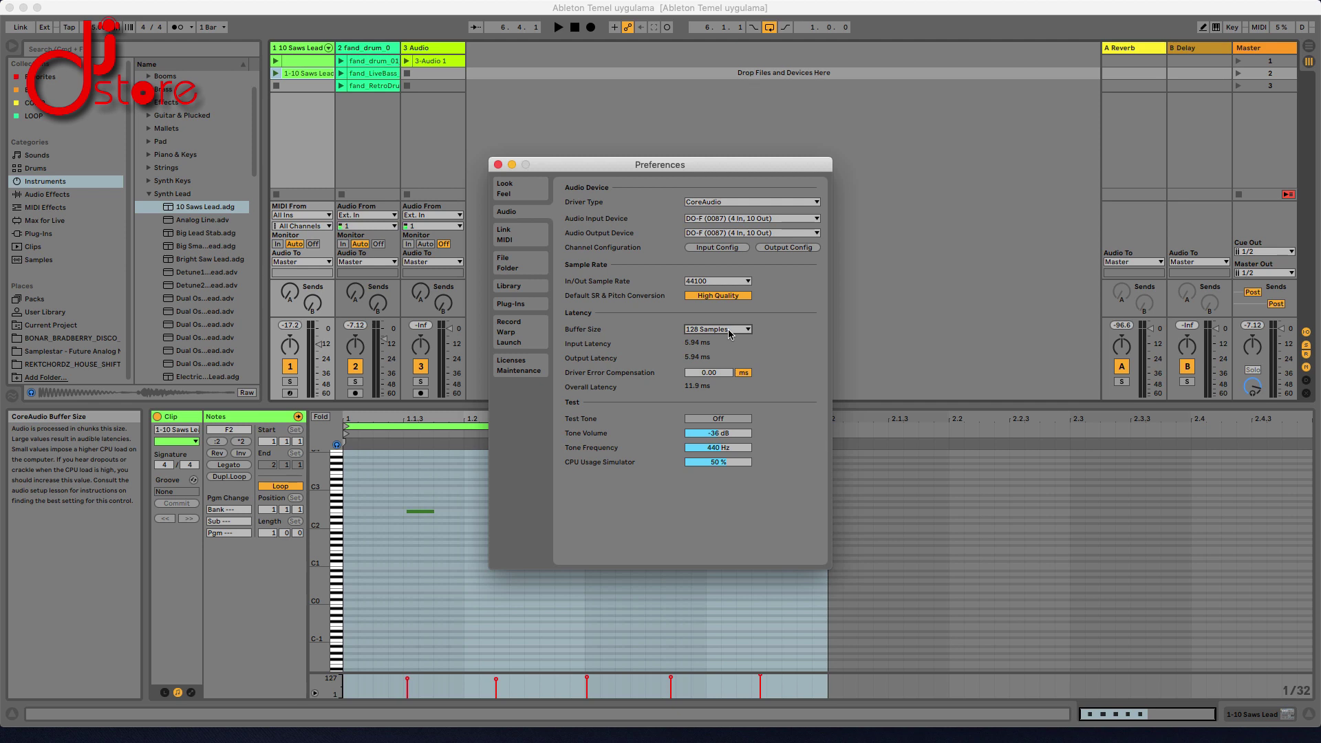
pyautogui.click(730, 333)
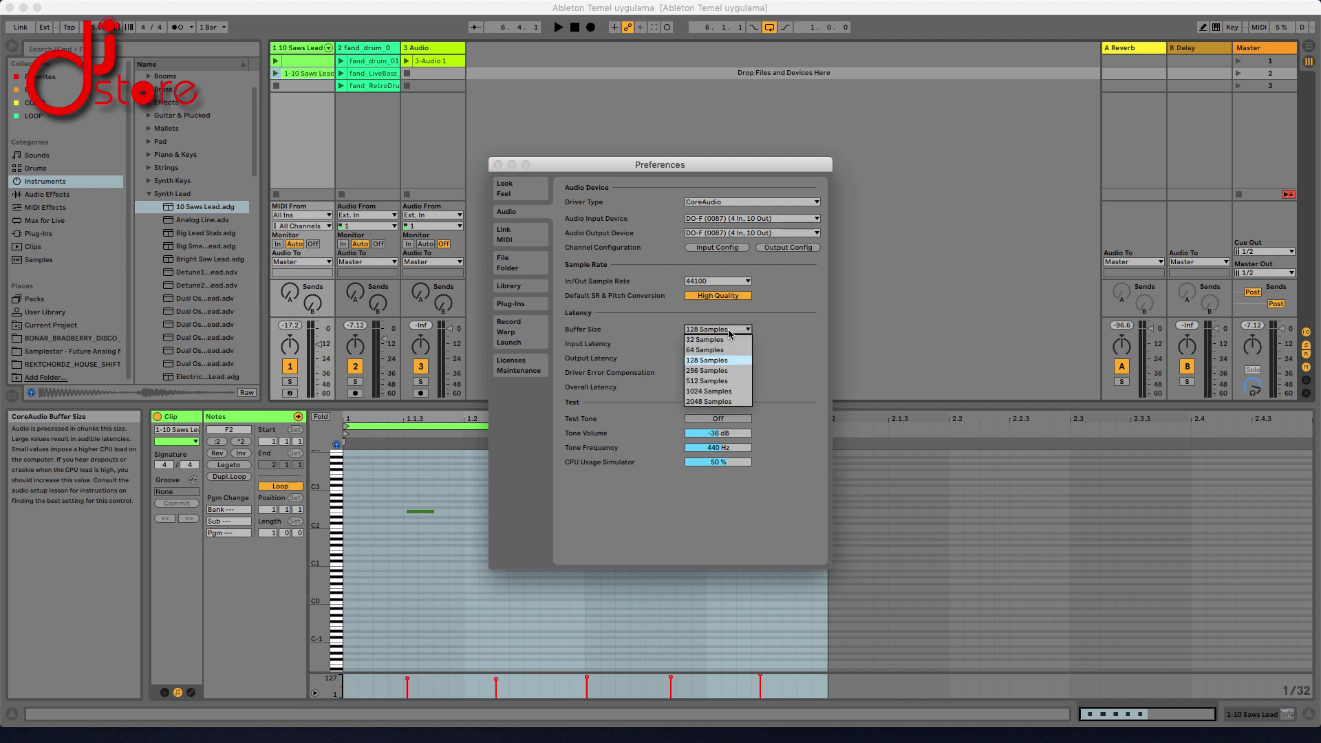
pyautogui.click(716, 383)
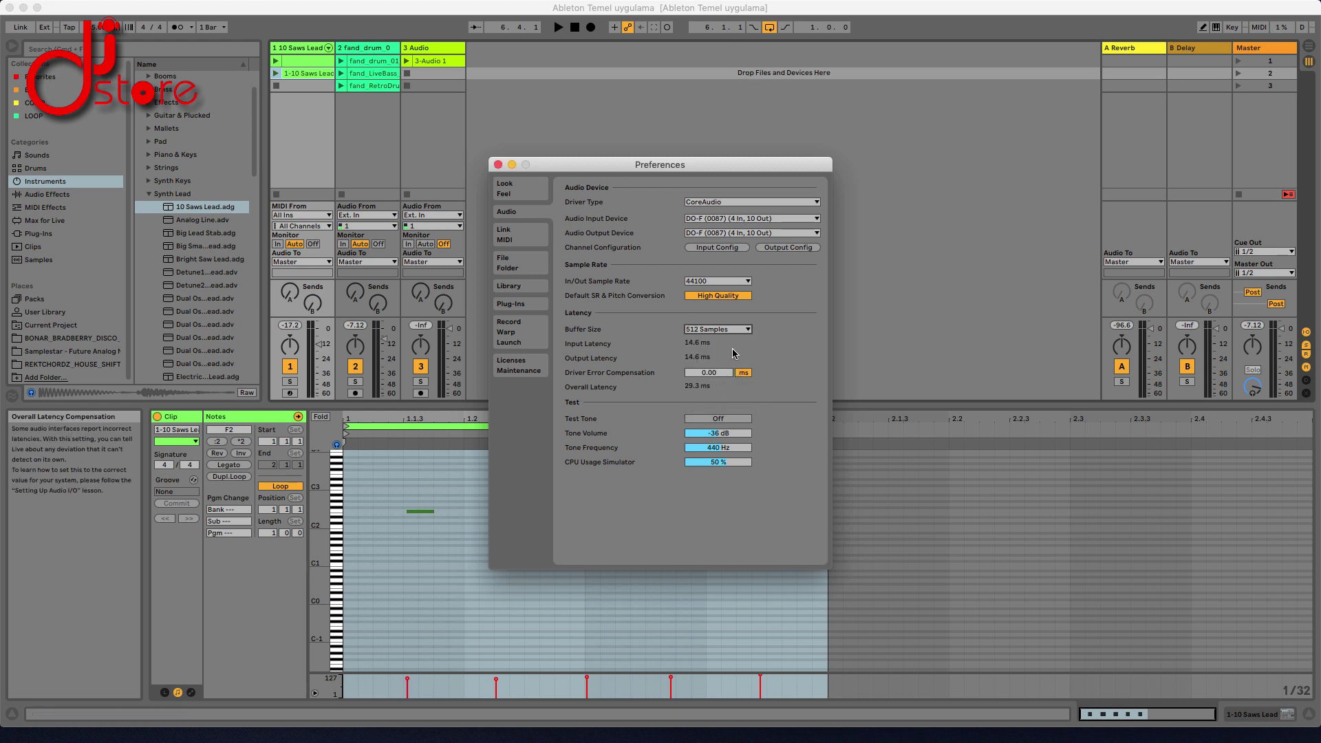
# - Try buffer sizes of 1024 Samples and 128 Samples, and set the buffer back to 512 Samples
pyautogui.click(734, 329)
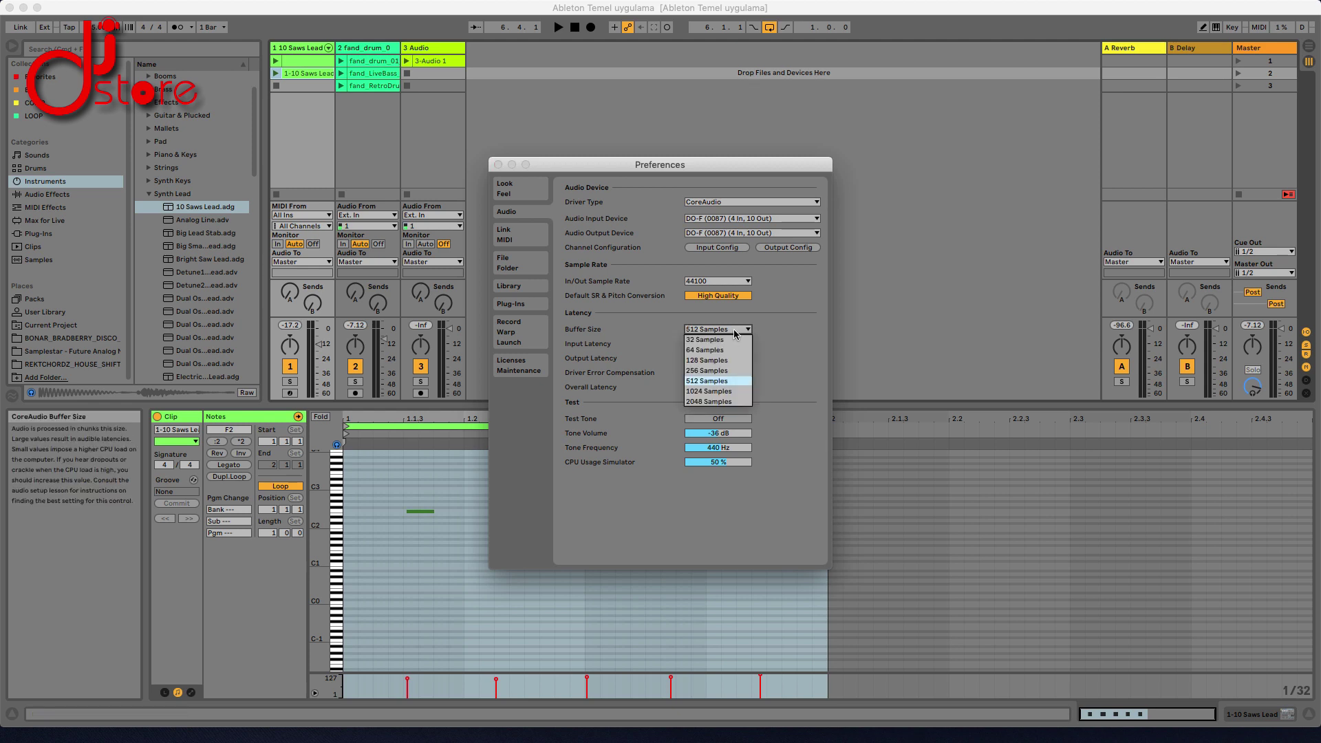
pyautogui.click(725, 390)
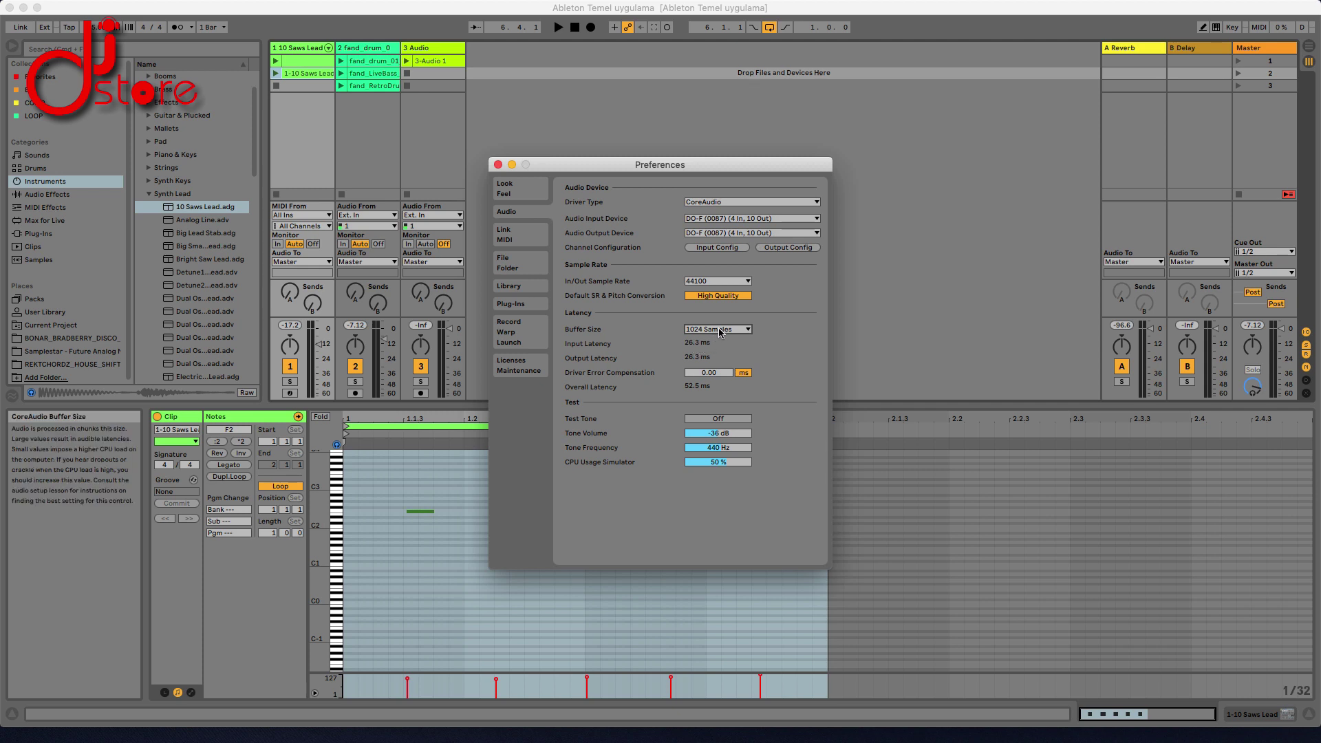
pyautogui.click(720, 330)
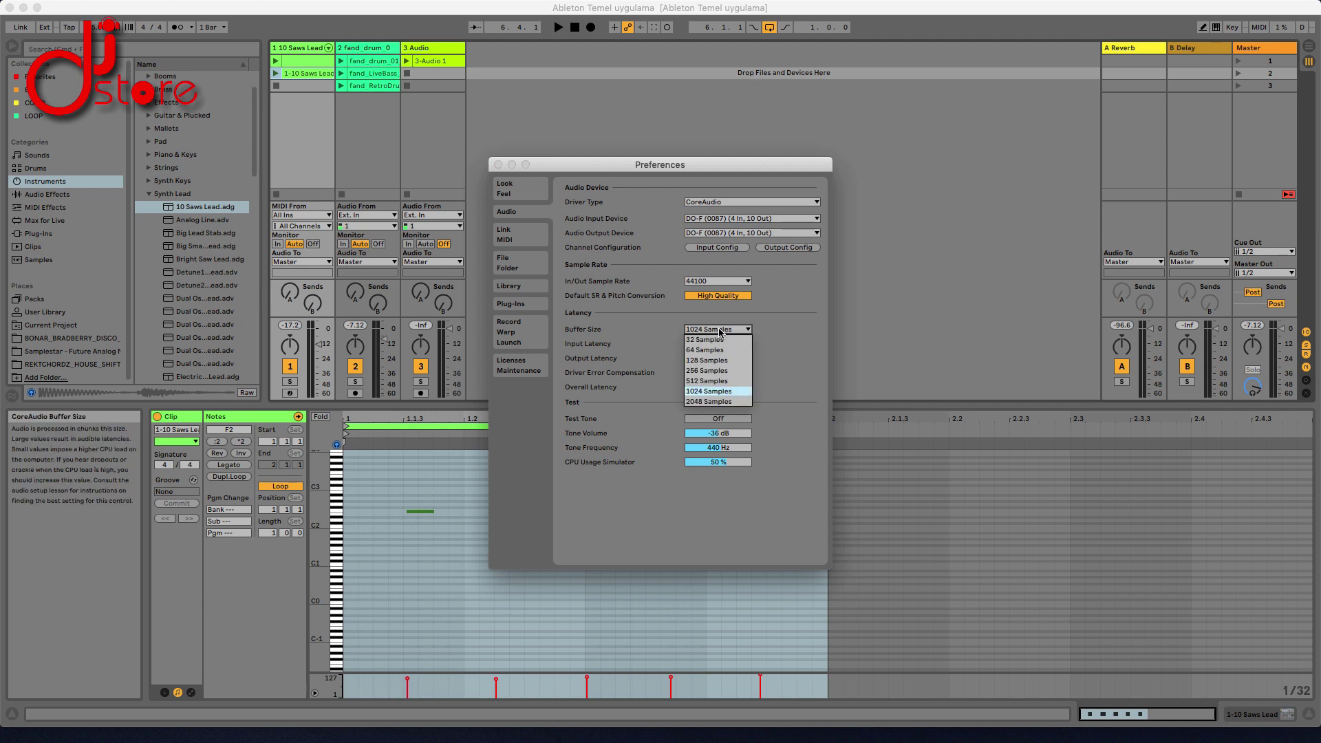
pyautogui.click(715, 363)
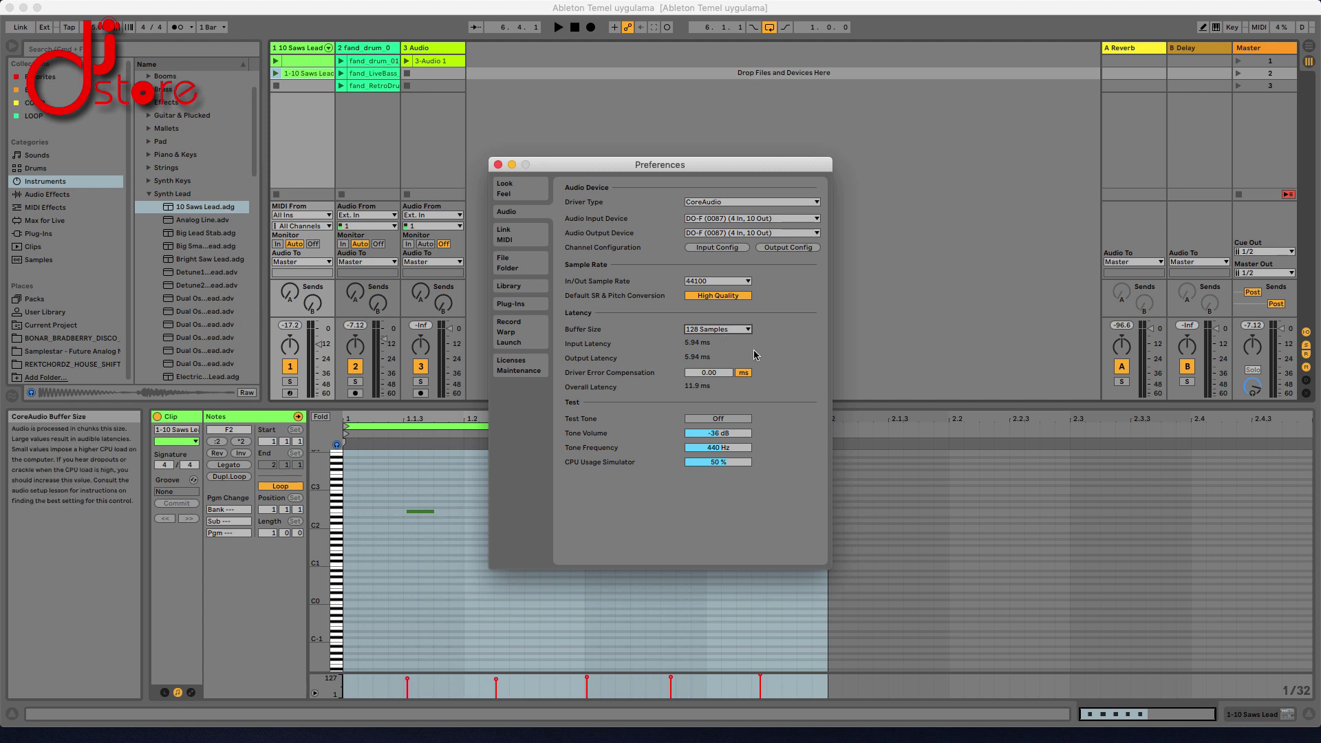
pyautogui.click(739, 329)
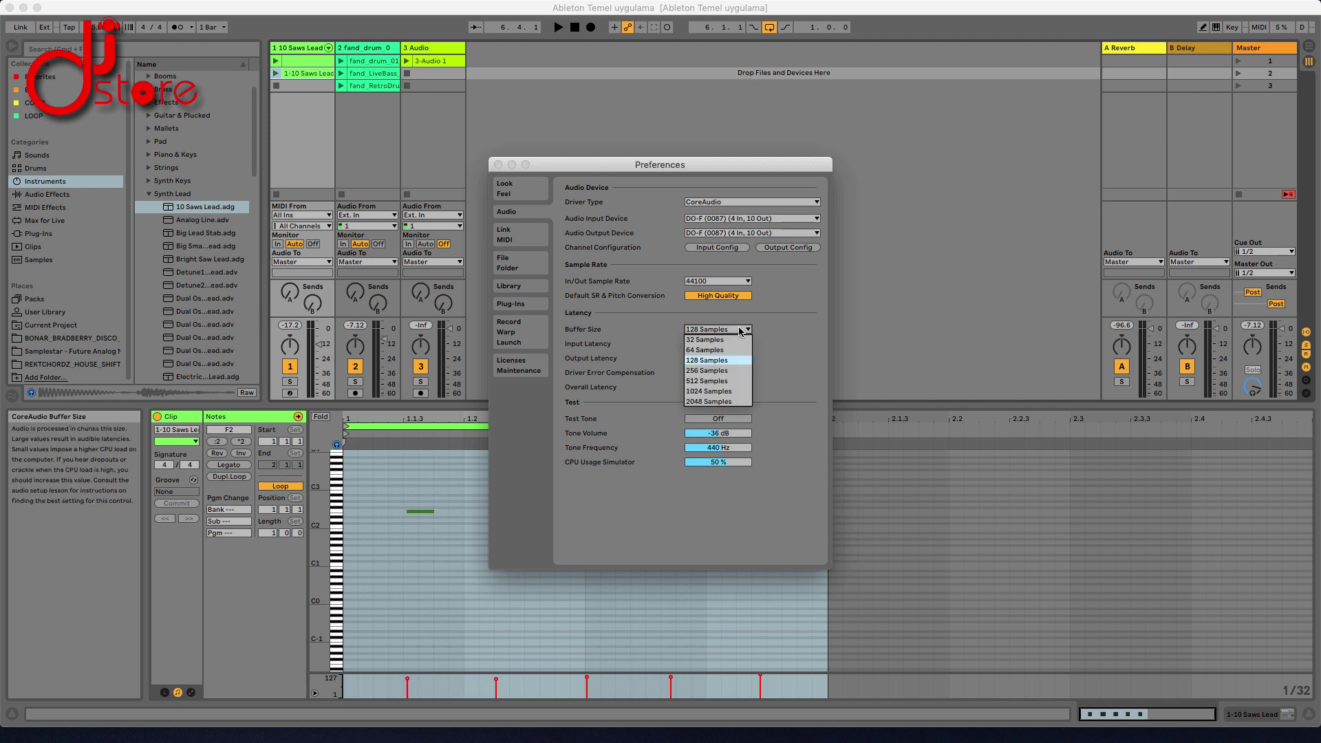
pyautogui.click(726, 380)
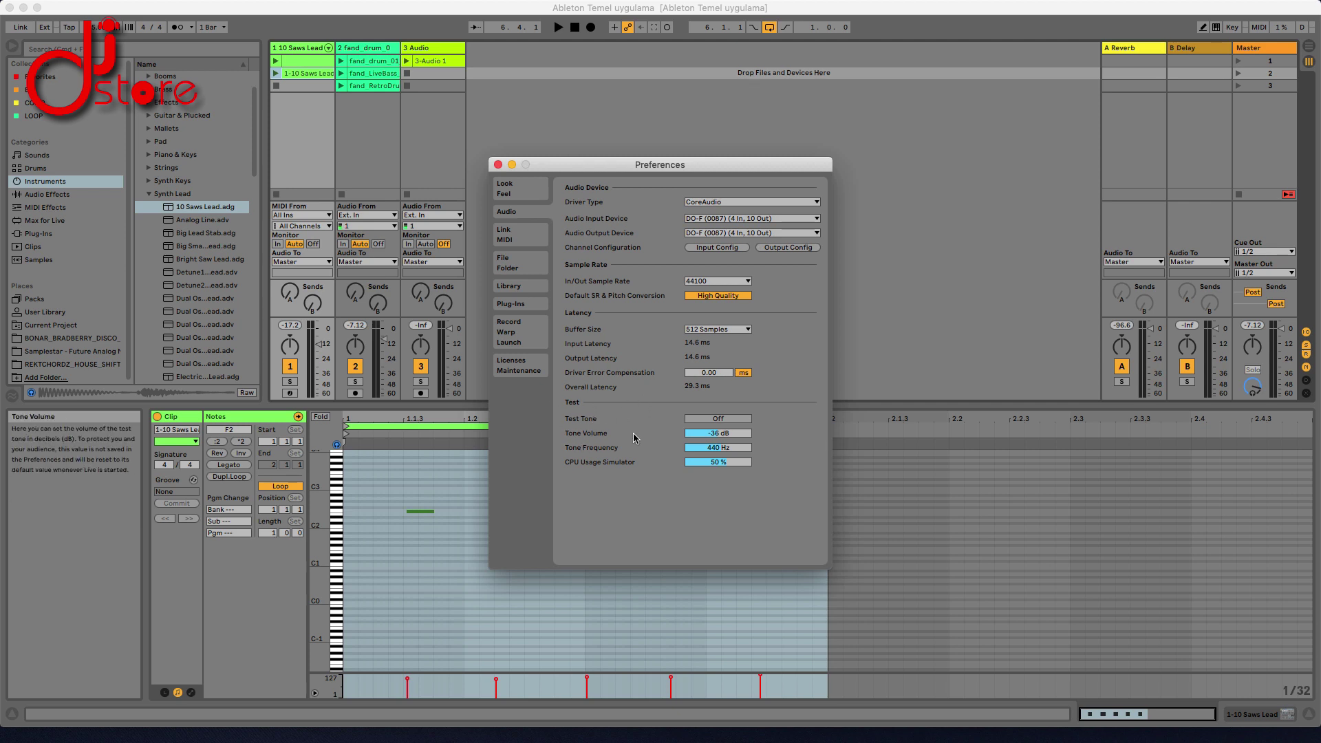
# - Turn on the test tone and set the CPU Usage Simulator to 80 %
pyautogui.click(723, 422)
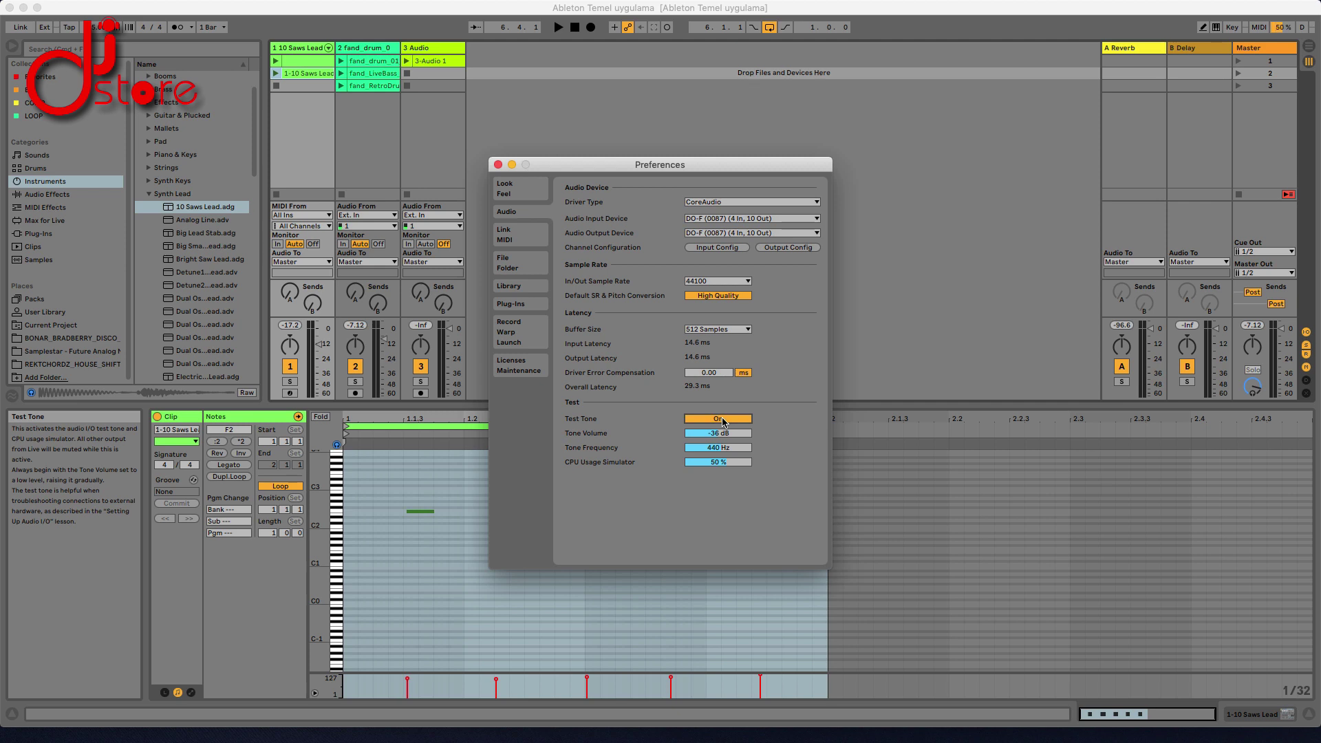
pyautogui.click(723, 422)
pyautogui.click(723, 422)
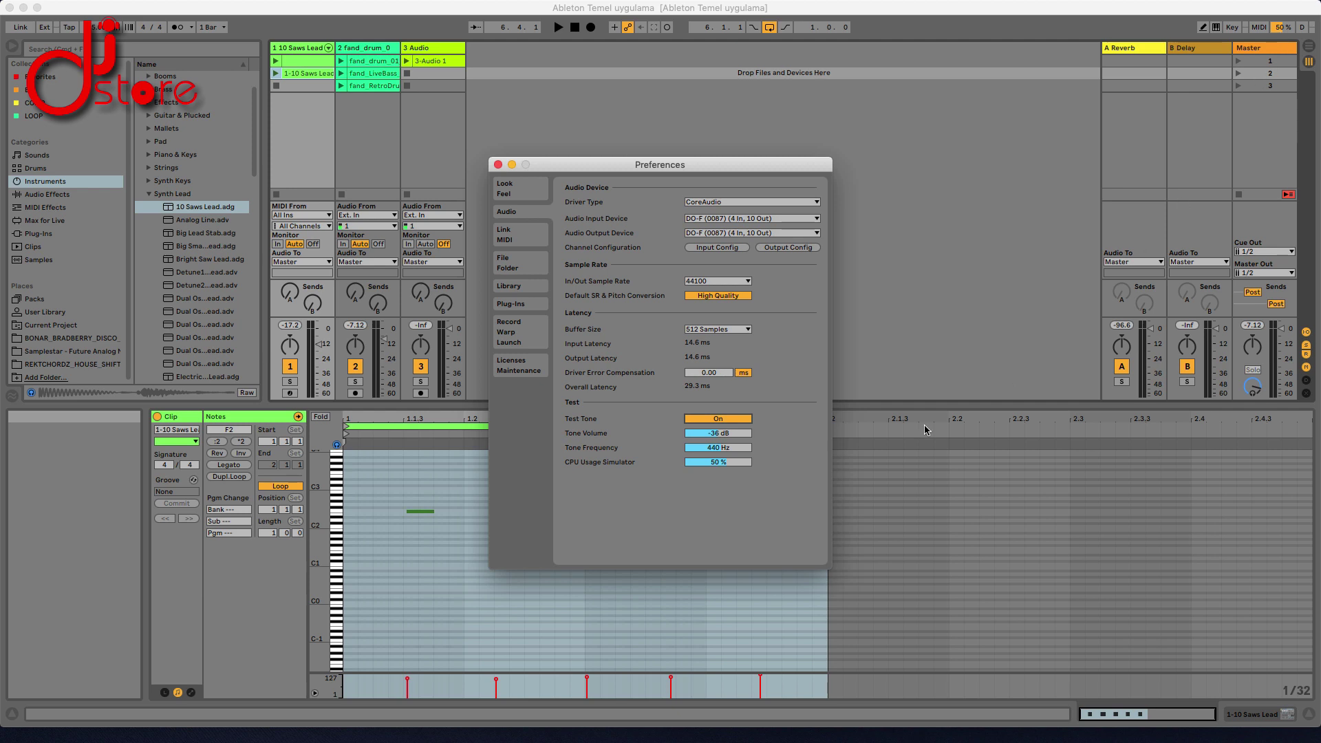
pyautogui.click(725, 467)
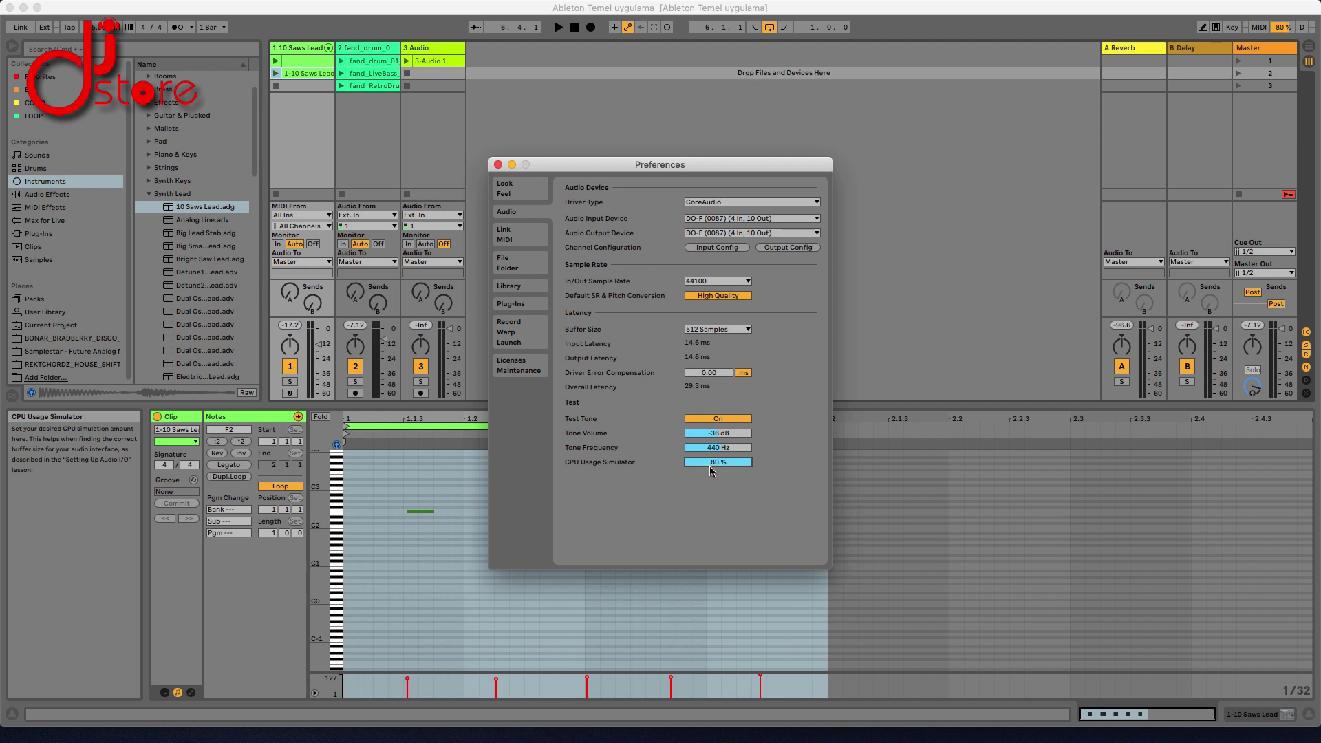
# - Switch the test tone off, briefly on again, and leave it off
pyautogui.click(721, 422)
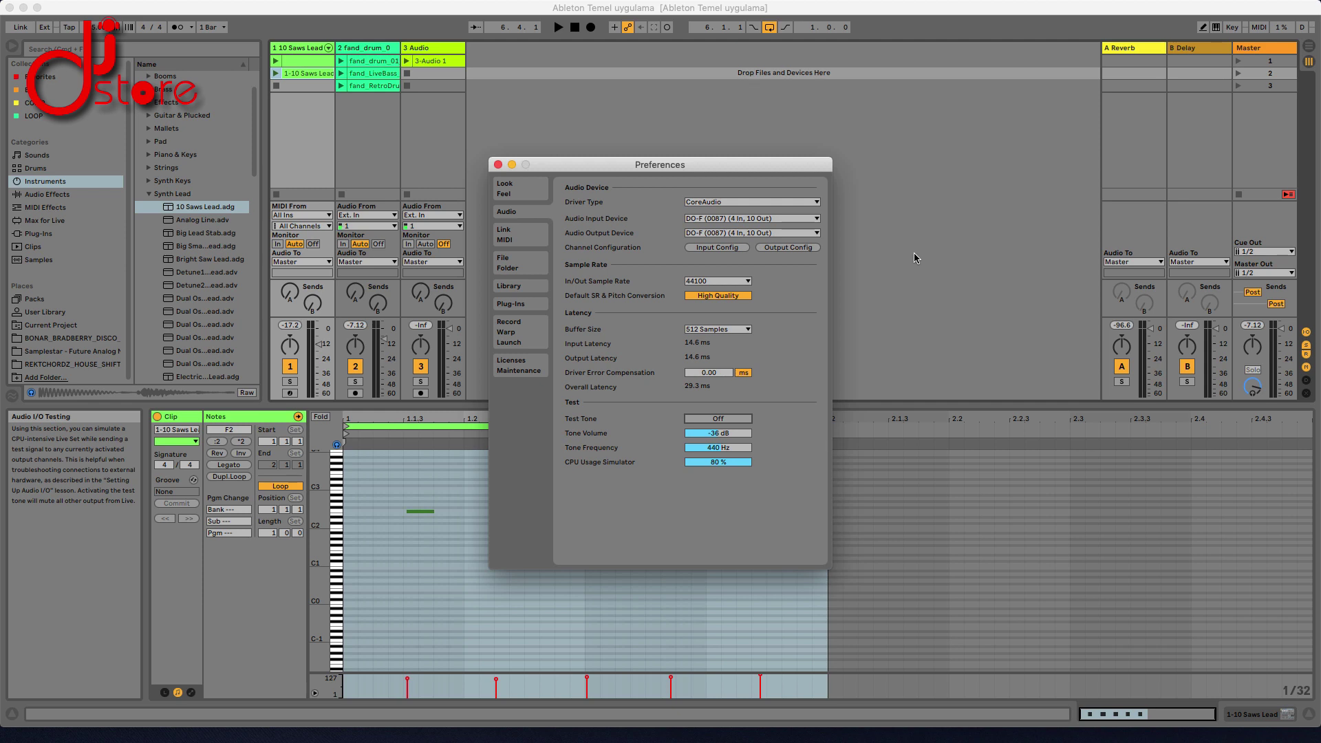
pyautogui.click(730, 421)
pyautogui.click(730, 421)
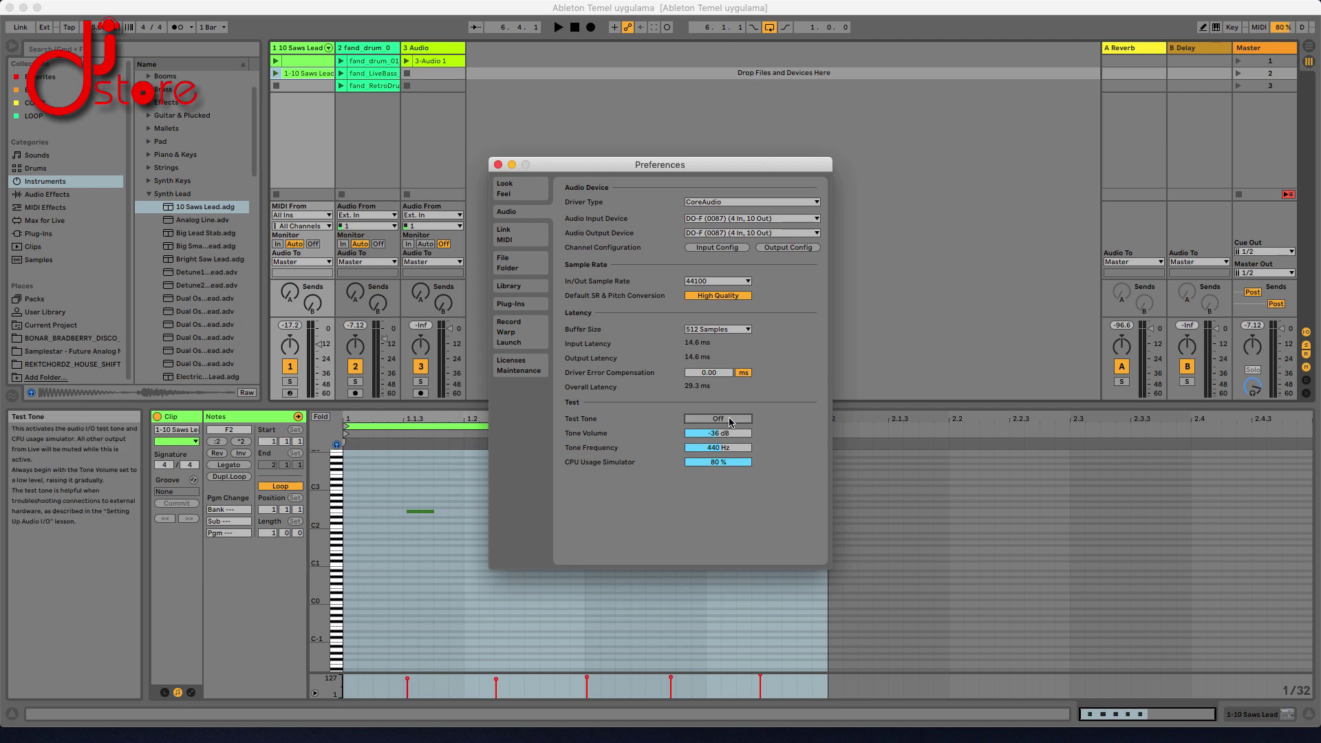
# - In the Link/MIDI preferences, enable Track, Sync and Remote for the Code 49 (USB MIDI) output and Sync for its input
pyautogui.click(521, 241)
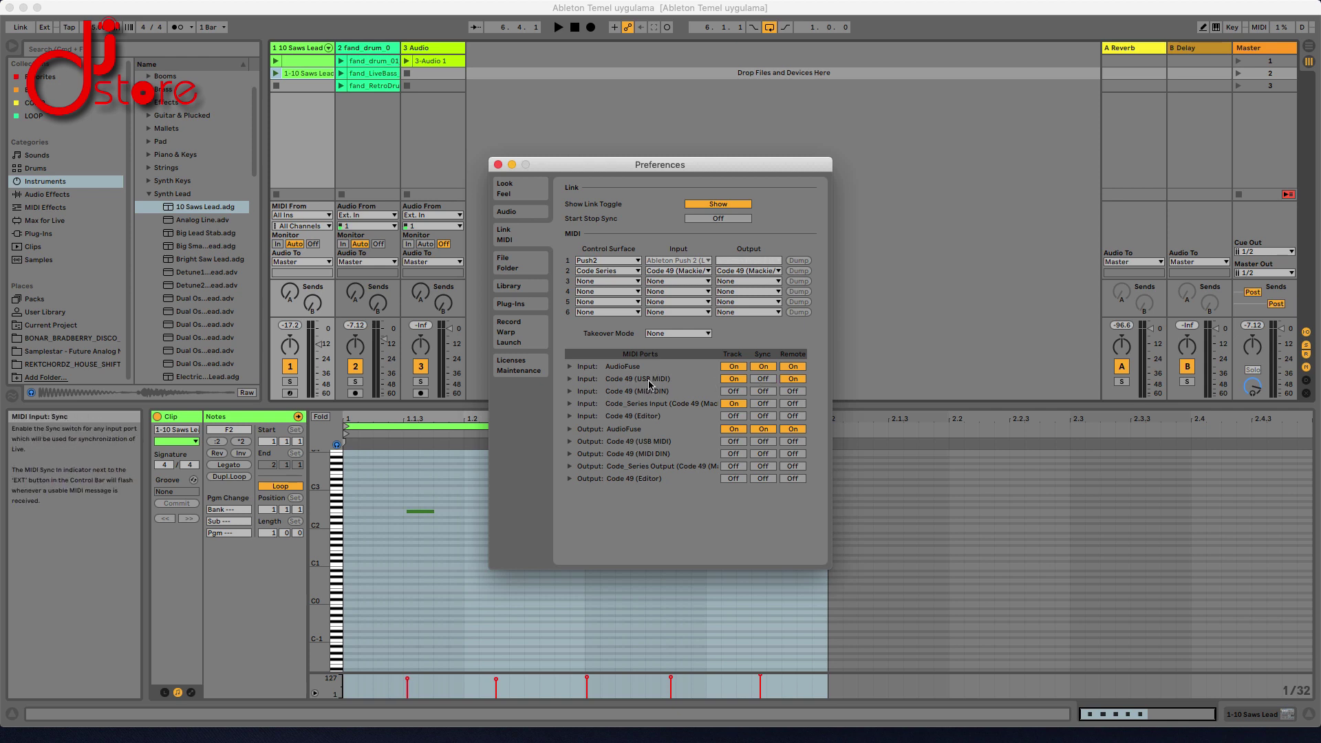
pyautogui.click(729, 442)
pyautogui.click(761, 442)
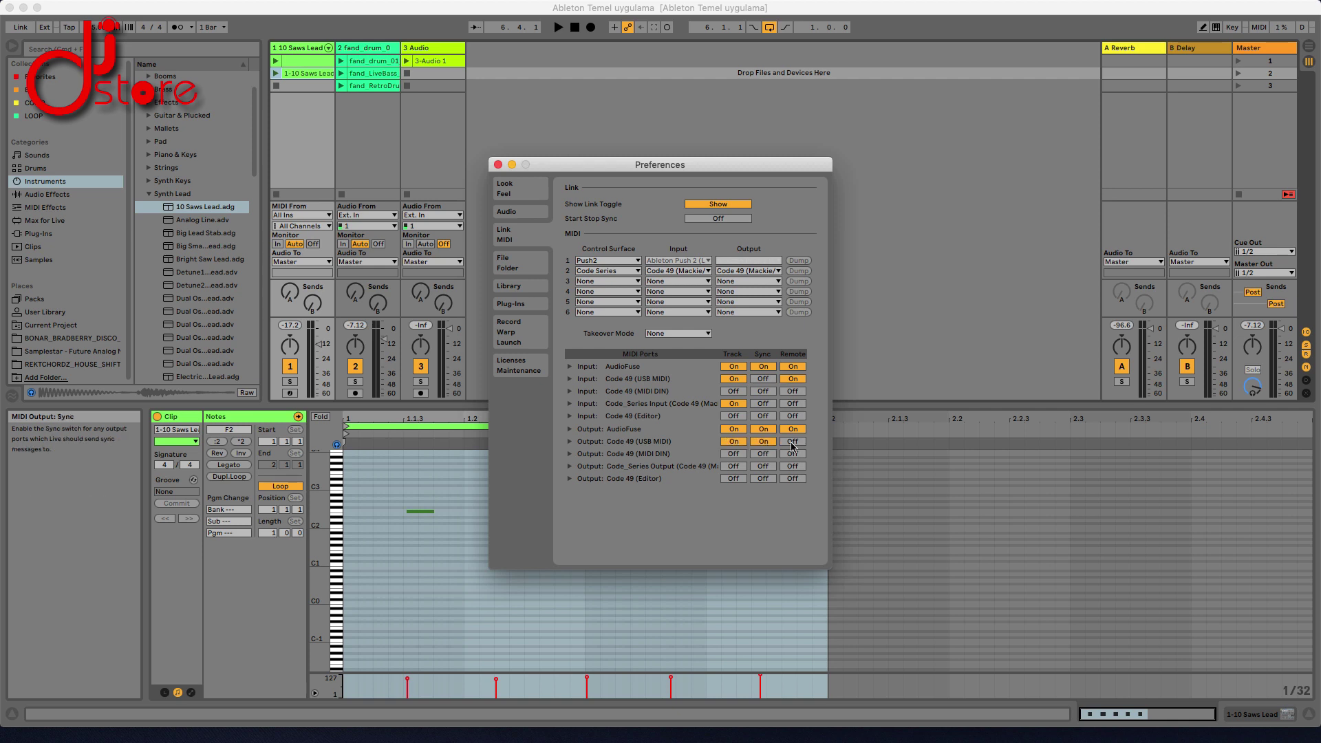
pyautogui.click(785, 443)
pyautogui.click(764, 380)
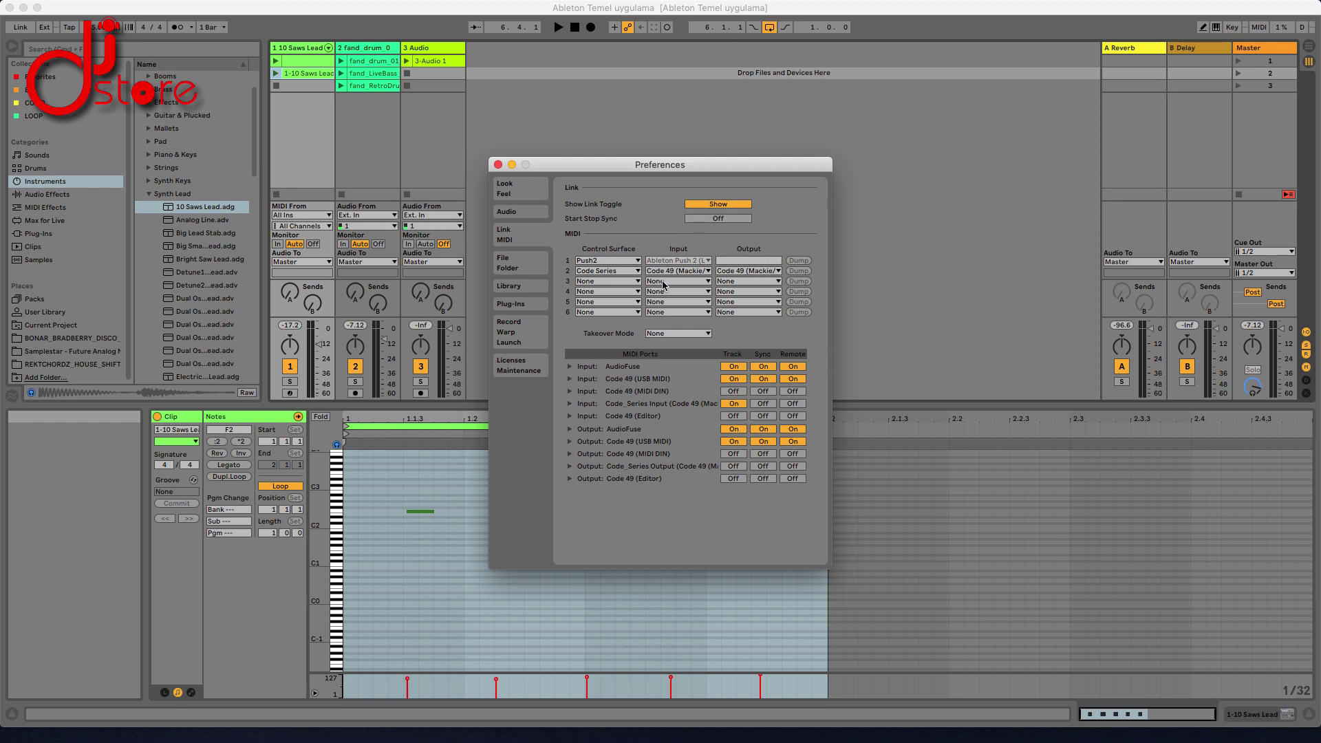
# - Examine the available control surfaces for the Code Series and Push2 slots, keeping both assignments
pyautogui.click(613, 271)
pyautogui.click(614, 272)
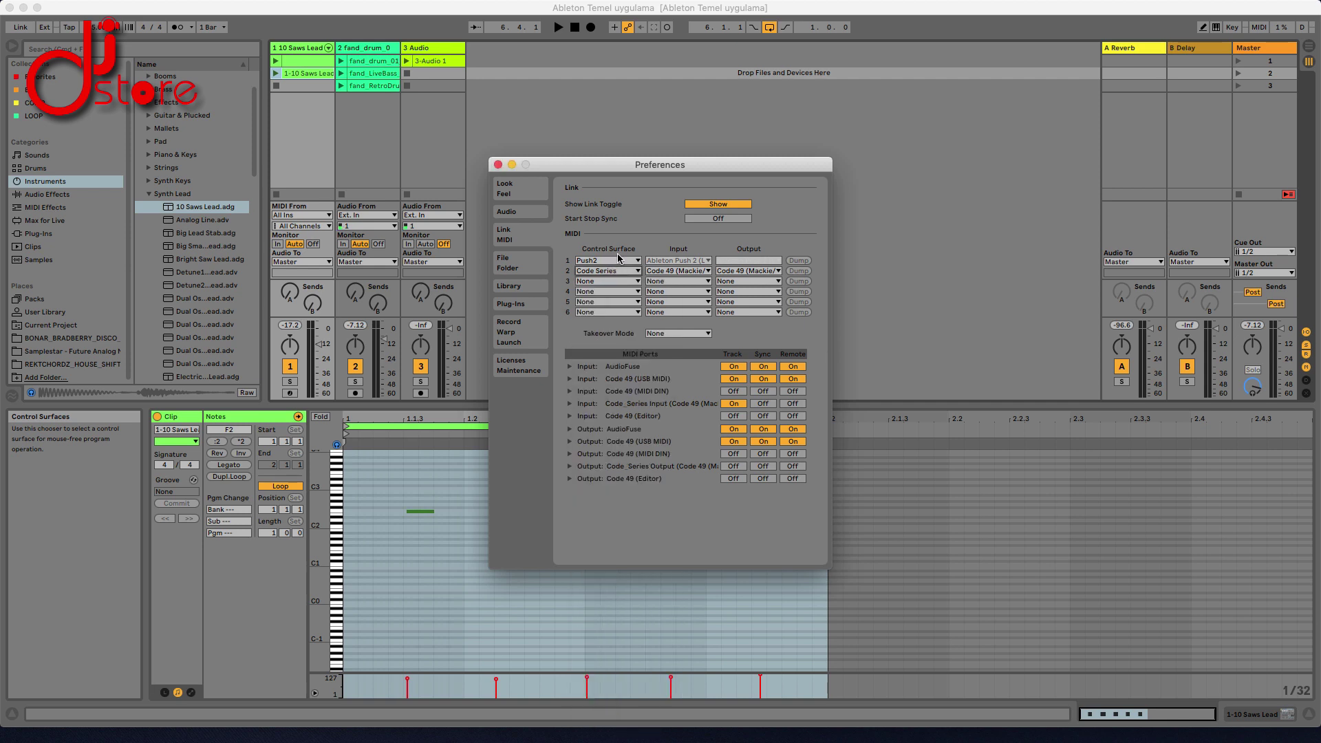
pyautogui.click(617, 261)
pyautogui.click(617, 261)
pyautogui.click(617, 261)
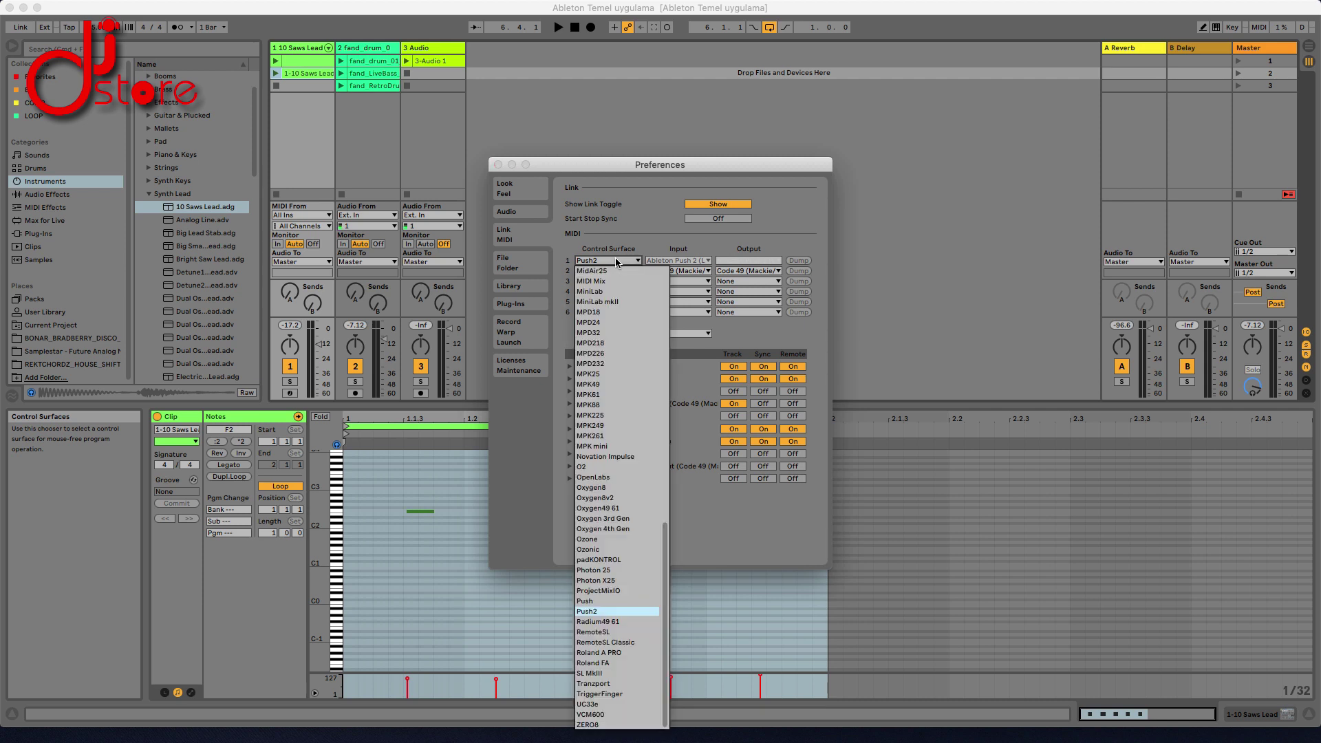
pyautogui.click(617, 261)
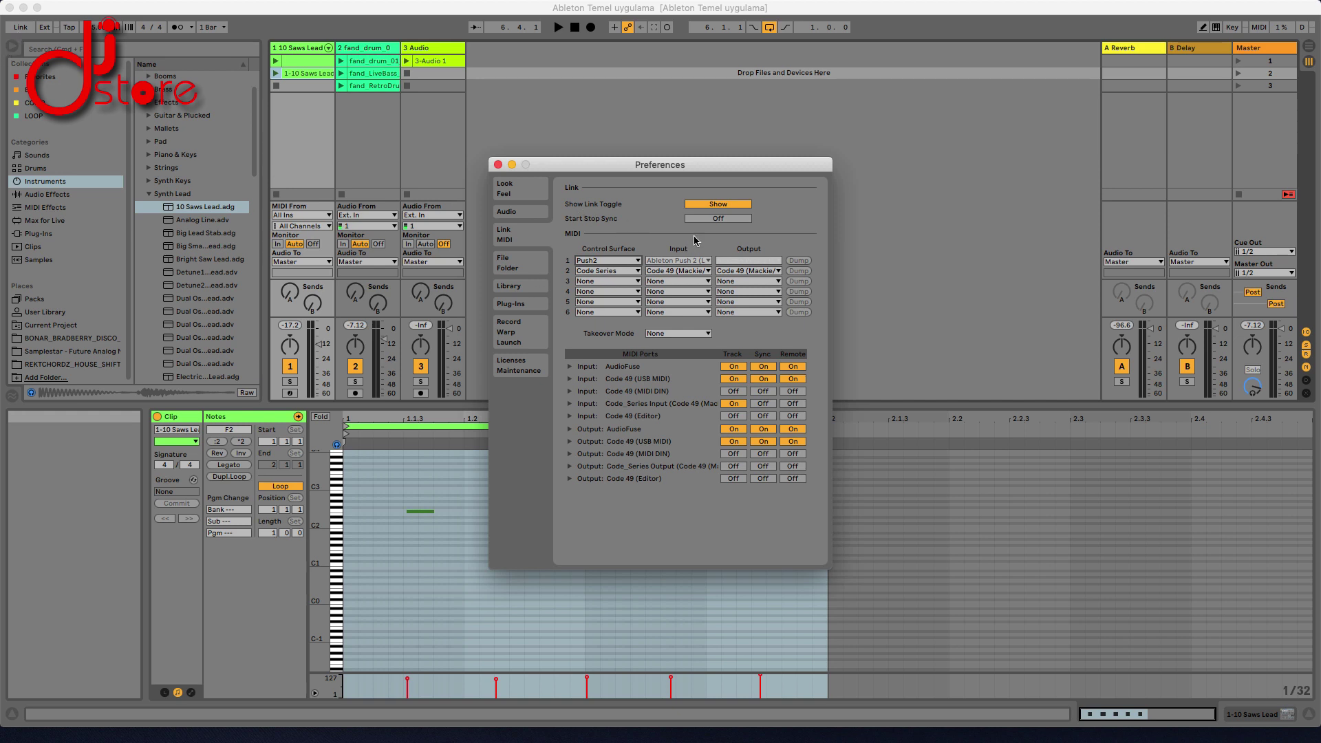
# - Hide the Link toggle in the control bar and show it again
pyautogui.click(716, 205)
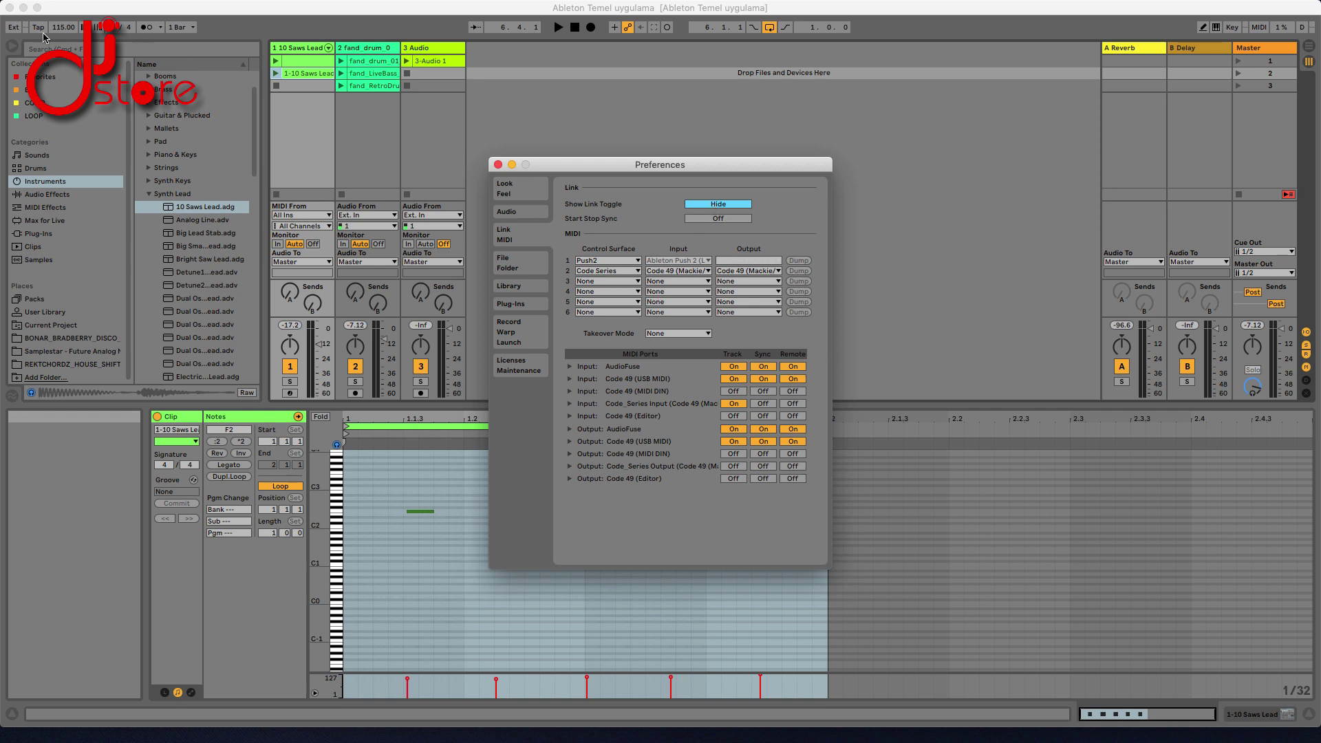
pyautogui.click(712, 204)
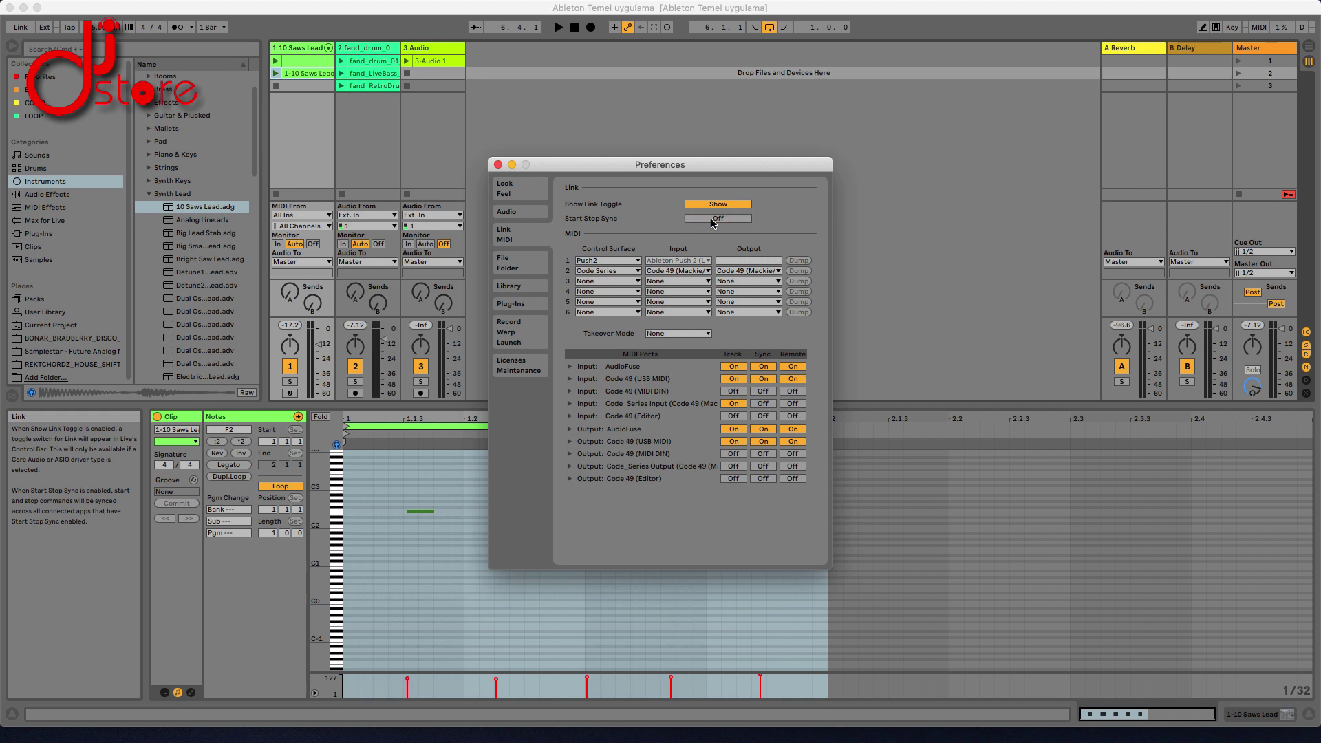
# - Review the File/Folder, Library, Plug-Ins, Licenses/Maintenance and Look/Feel preferences in that order
pyautogui.click(527, 273)
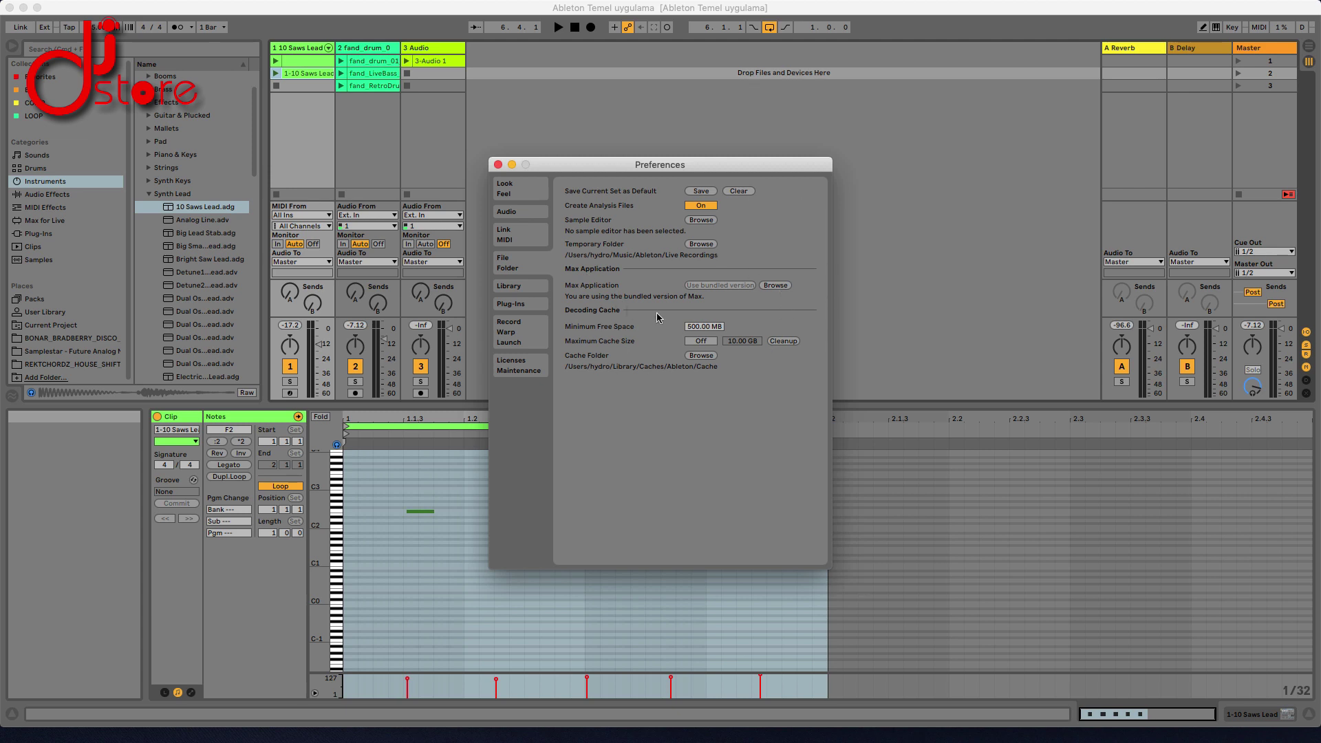
pyautogui.click(523, 287)
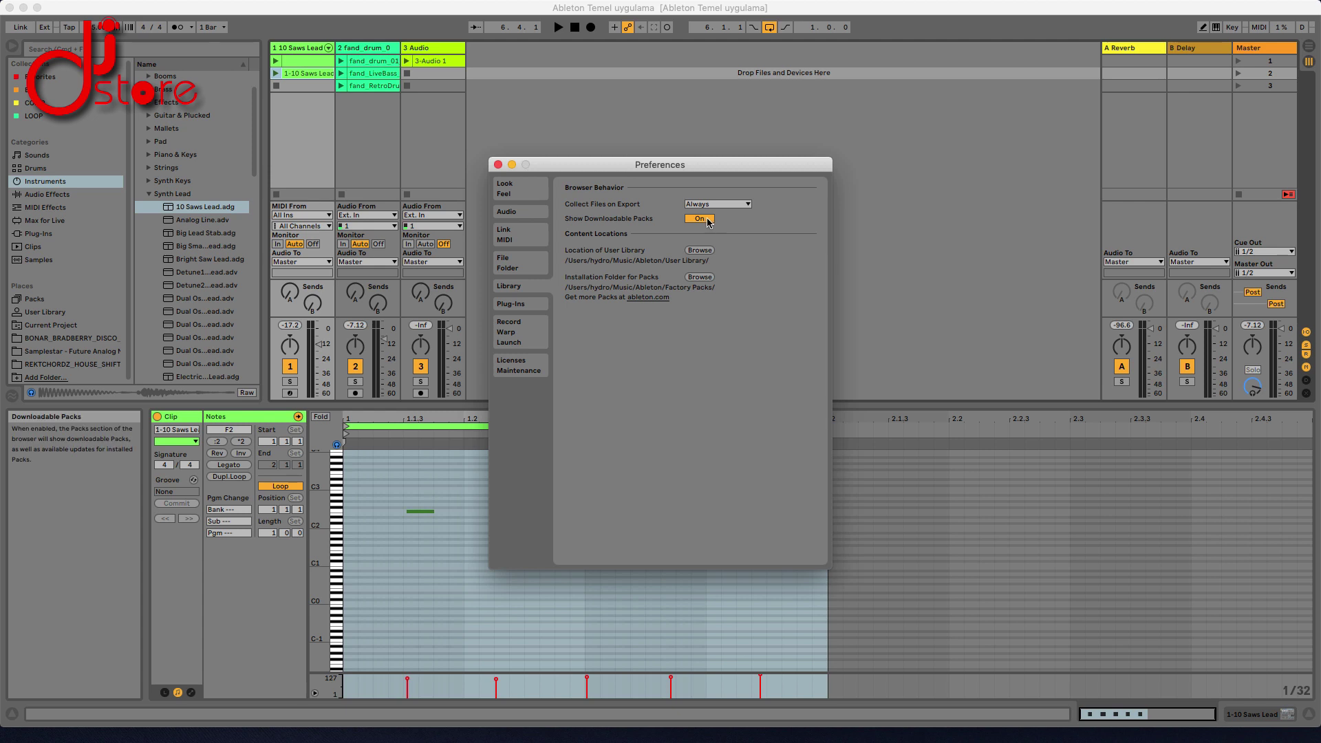
pyautogui.click(518, 307)
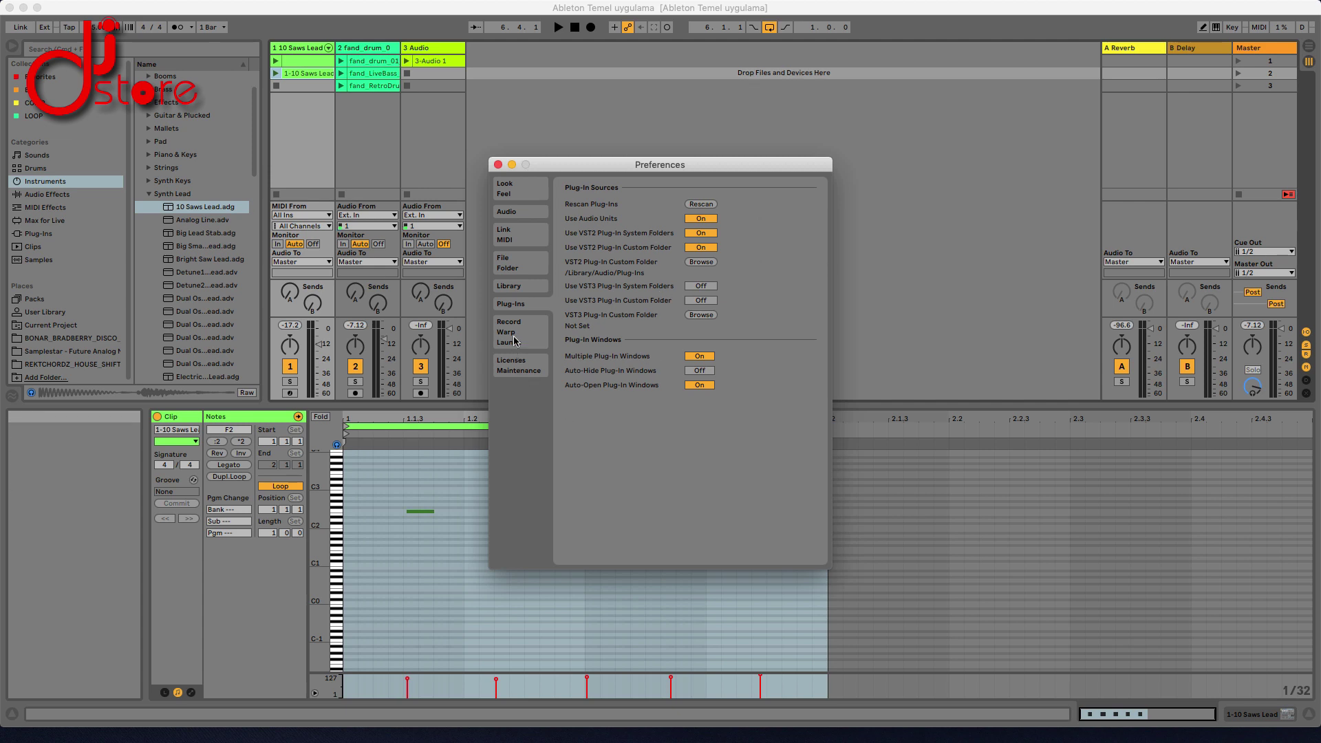
pyautogui.click(519, 370)
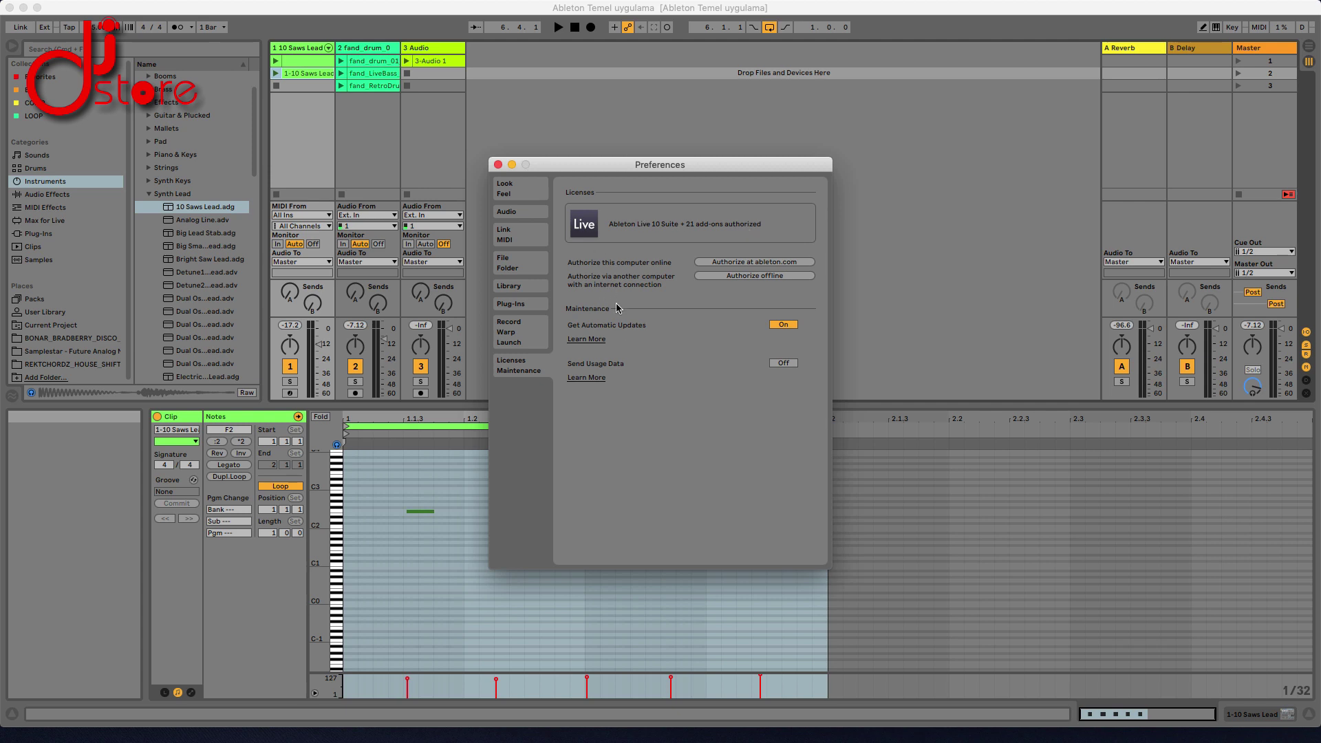
pyautogui.click(520, 188)
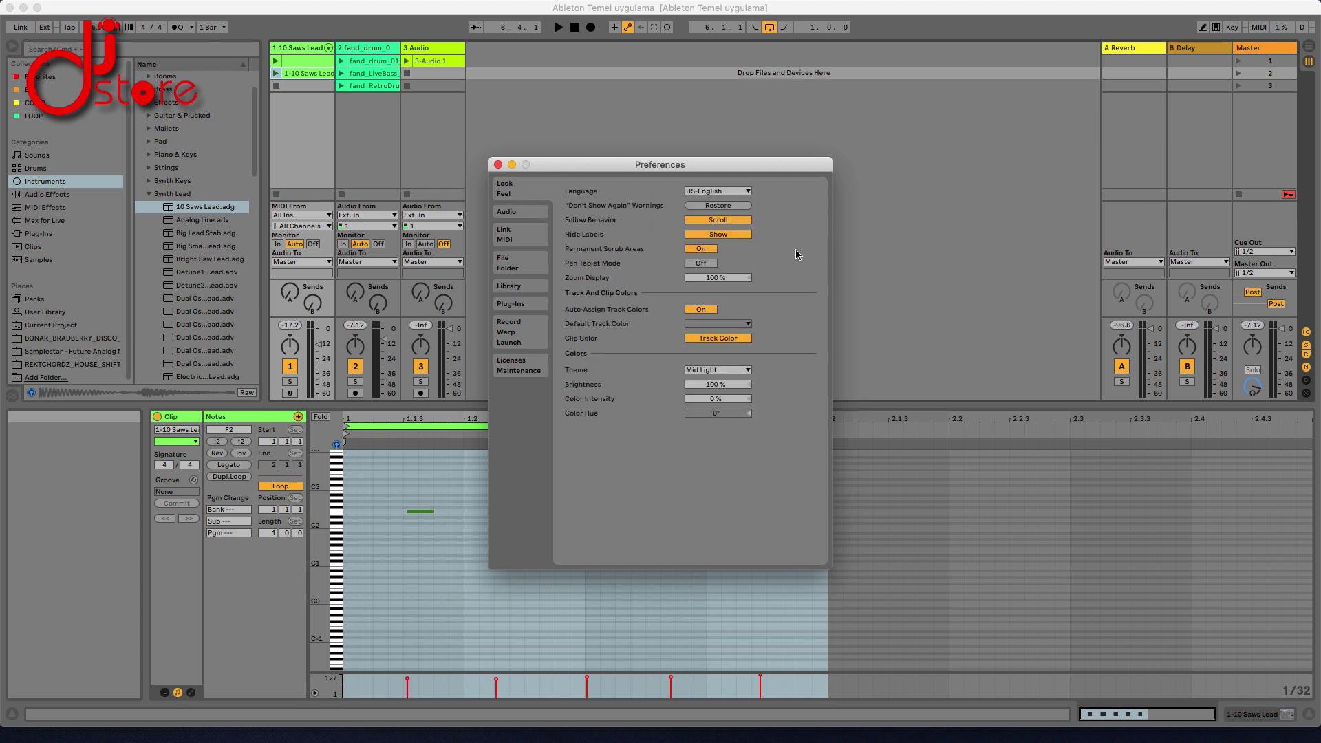